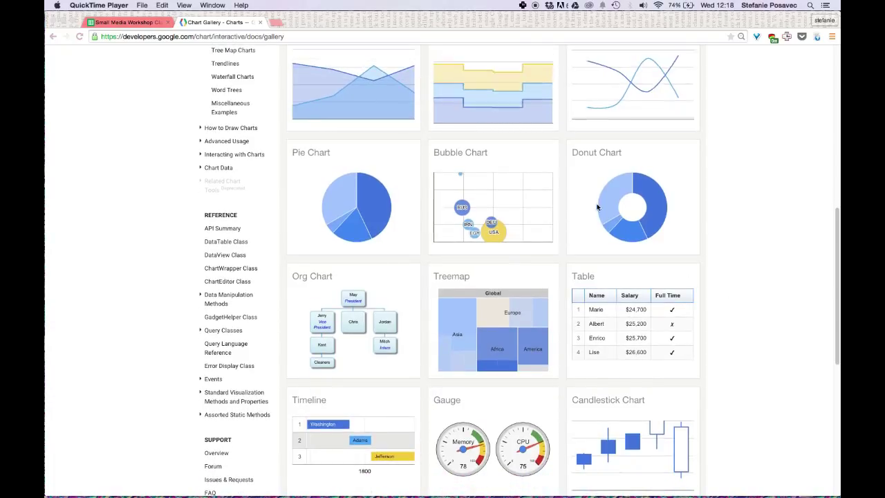
Step: Review the life expectancy spreadsheet and examine the chart types shown in the Google Charts gallery
{"action": "left_click", "coordinate": [131, 23]}
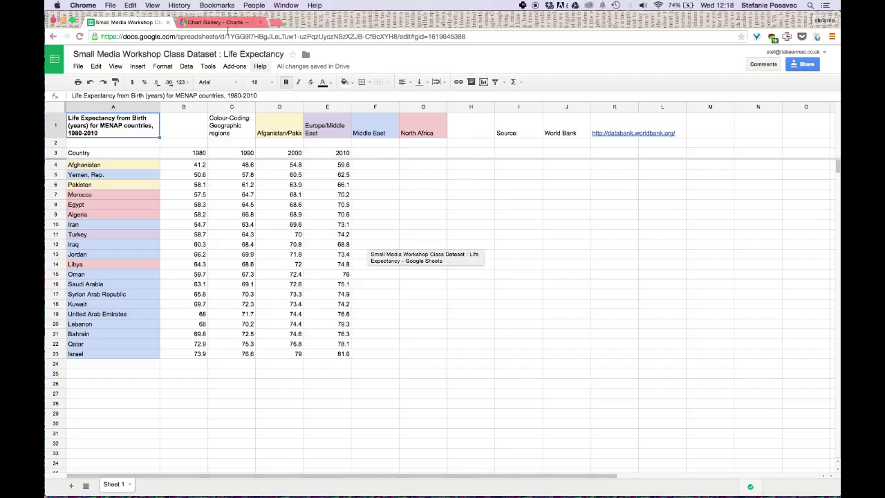
{"action": "left_click", "coordinate": [211, 22]}
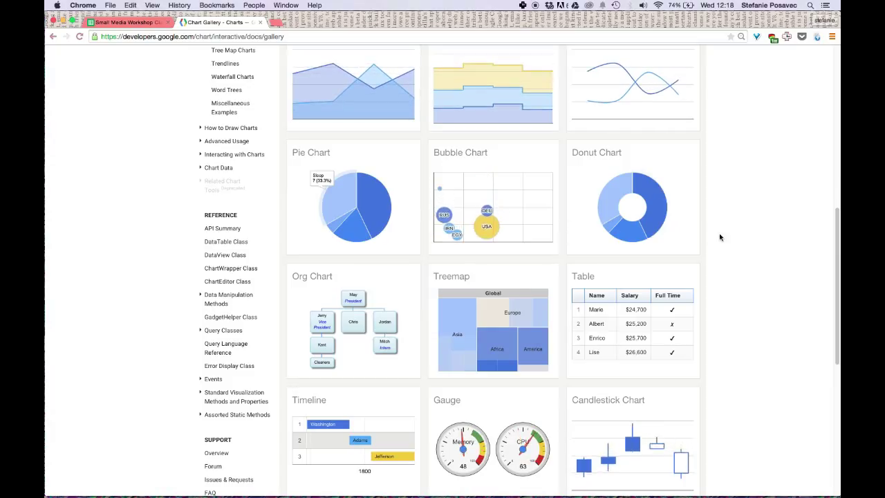
{"action": "scroll", "coordinate": [719, 237], "scroll_direction": "up", "scroll_amount": 3}
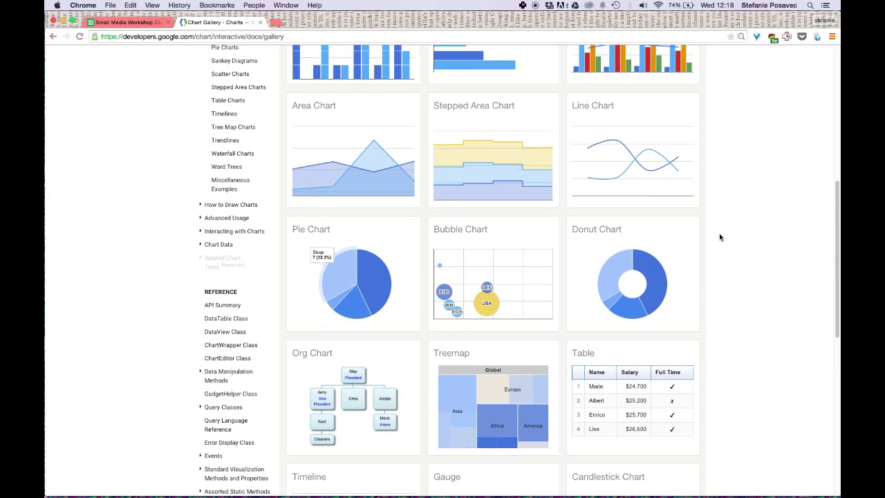
{"action": "scroll", "coordinate": [720, 237], "scroll_direction": "up", "scroll_amount": 1}
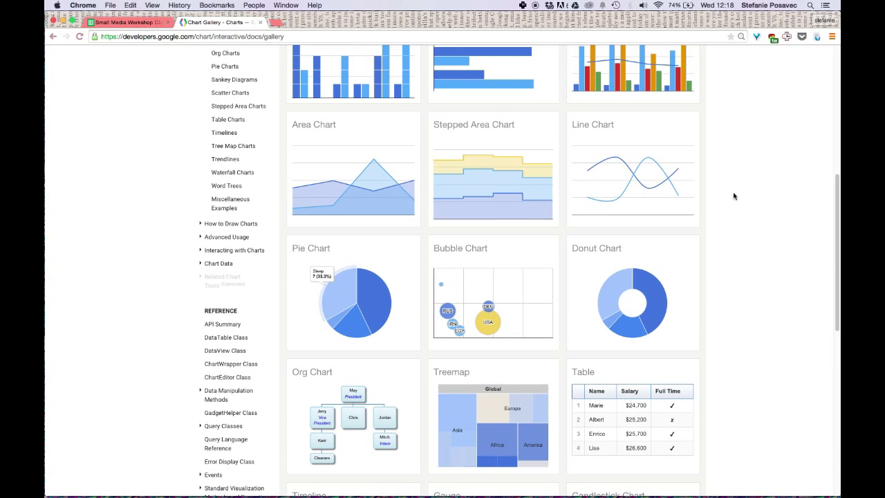
{"action": "scroll", "coordinate": [755, 217], "scroll_direction": "up", "scroll_amount": 8}
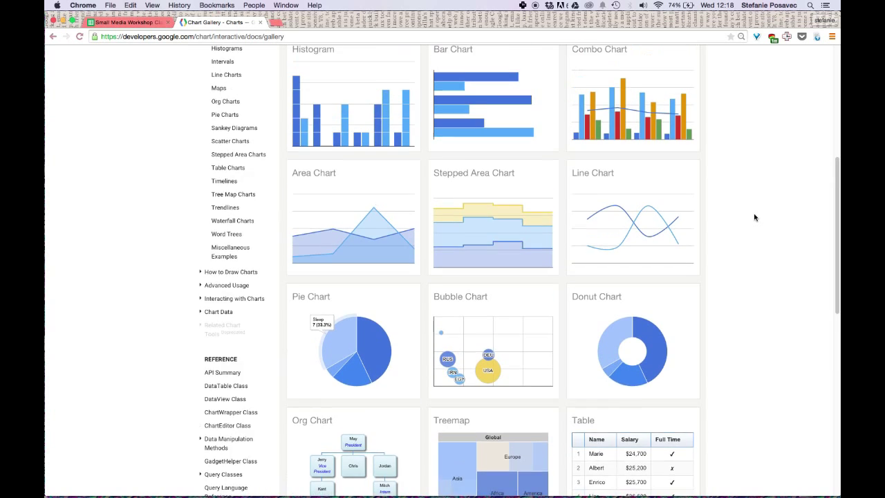
{"action": "scroll", "coordinate": [754, 217], "scroll_direction": "up", "scroll_amount": 2}
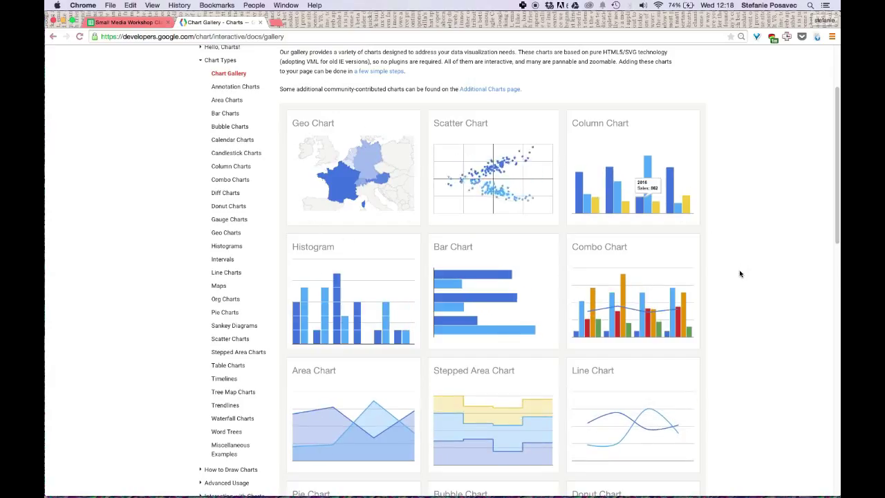
{"action": "scroll", "coordinate": [740, 274], "scroll_direction": "down", "scroll_amount": 1}
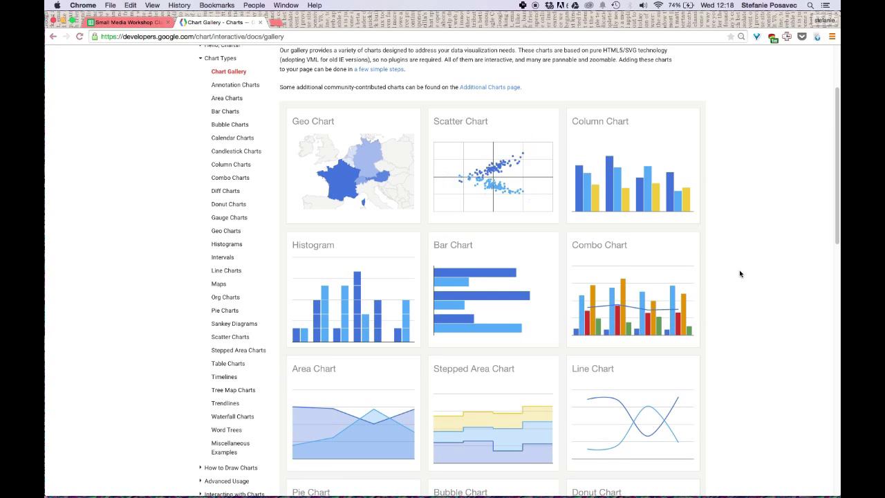
{"action": "scroll", "coordinate": [740, 274], "scroll_direction": "down", "scroll_amount": 1}
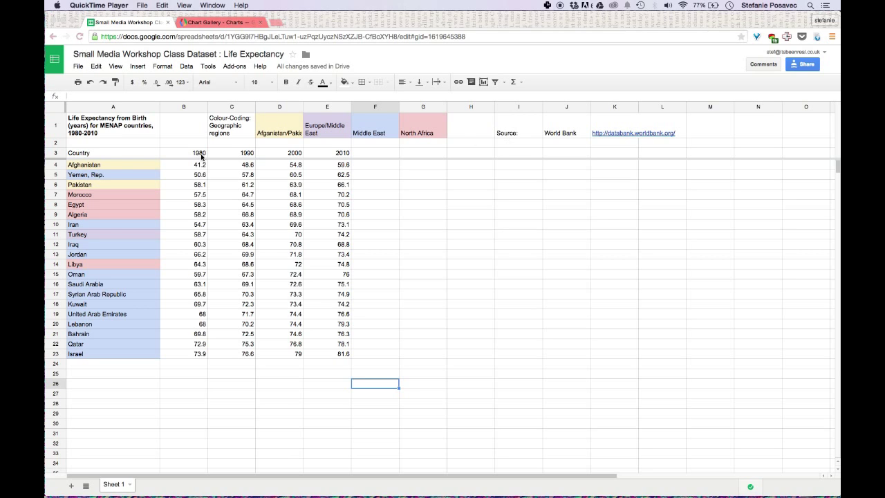
Step: Select the life expectancy table A3:E23 and start a chart from it, moving the chart dialog off the country names
{"action": "left_click", "coordinate": [97, 156]}
{"action": "left_click", "coordinate": [78, 154]}
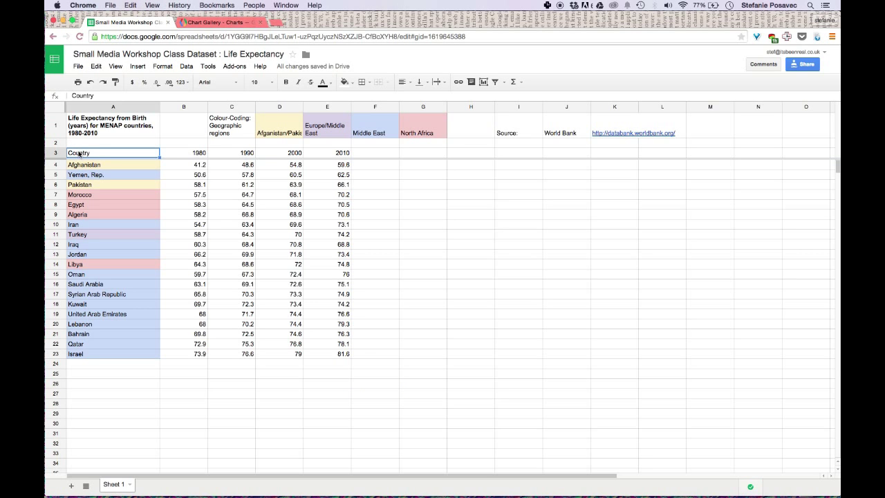
{"action": "left_click", "coordinate": [335, 356], "text": "shift"}
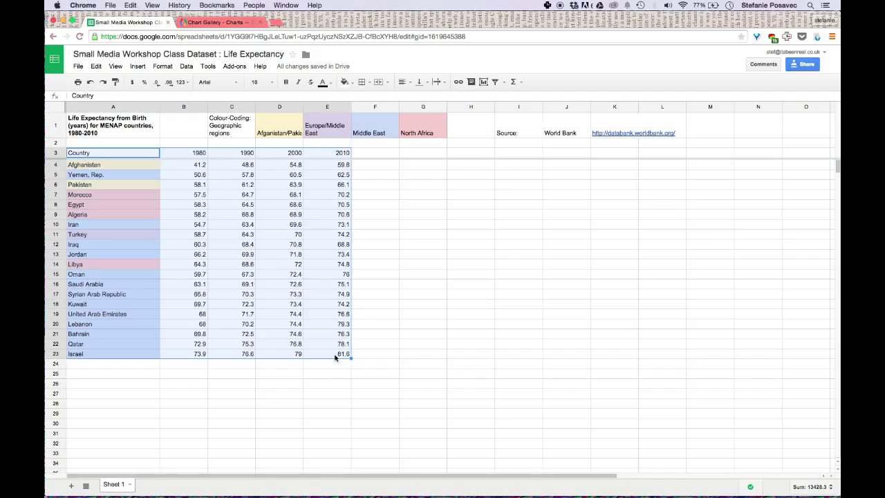
{"action": "left_click", "coordinate": [483, 83]}
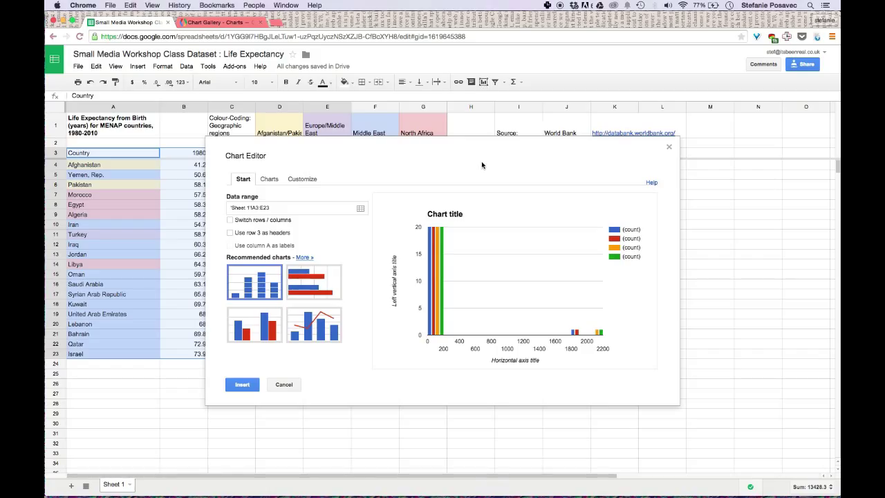
{"action": "left_click_drag", "start_coordinate": [433, 158], "coordinate": [590, 174]}
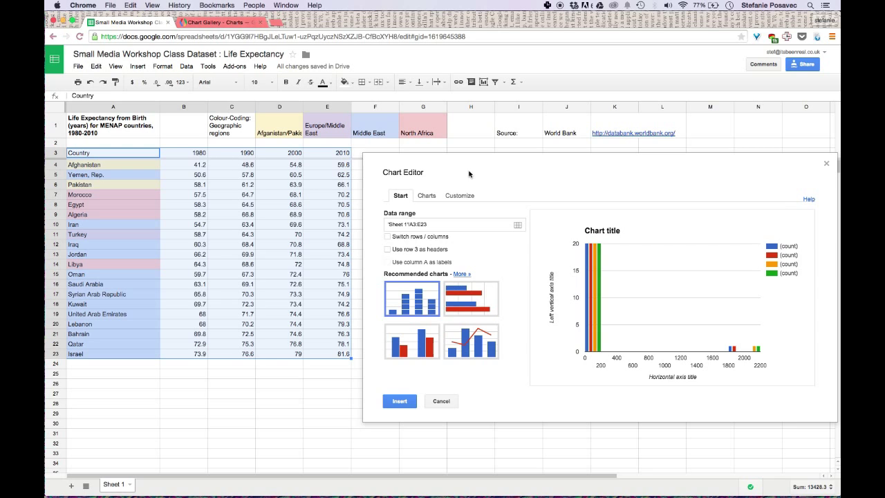
{"action": "left_click_drag", "start_coordinate": [522, 167], "coordinate": [443, 153]}
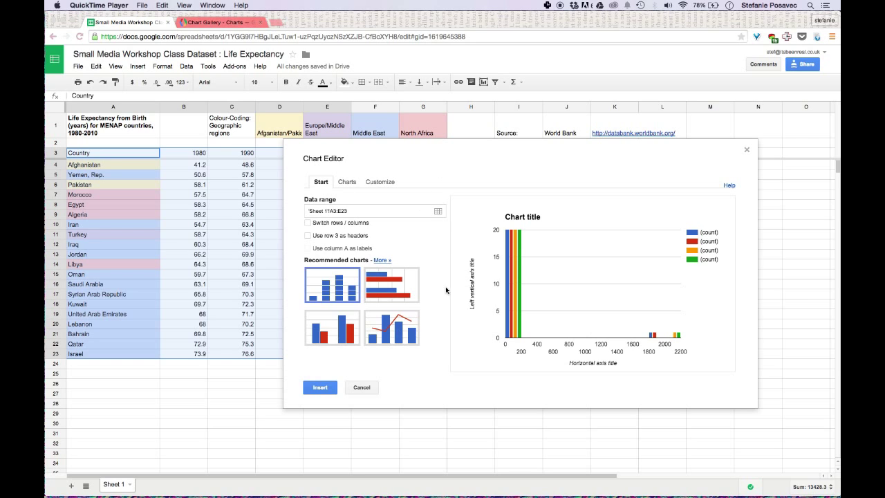
Step: Look through the chart editor's available chart types and customization options, and return to the data range settings
{"action": "left_click", "coordinate": [349, 183]}
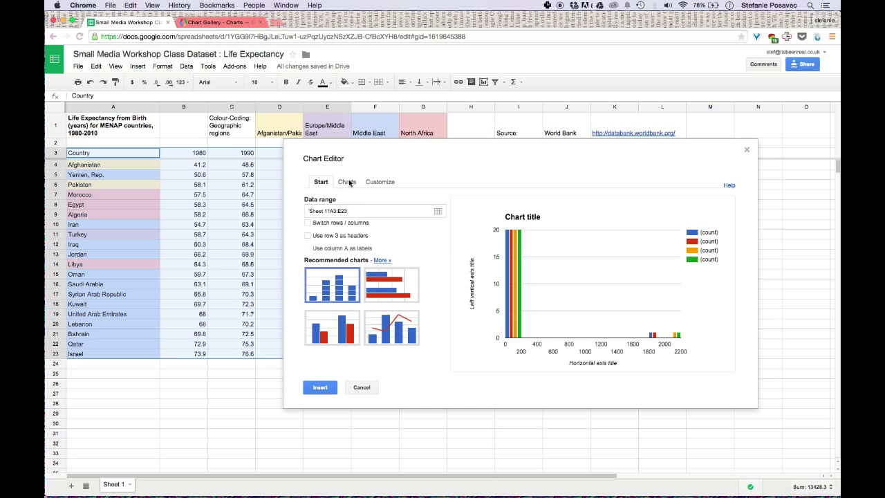
{"action": "left_click", "coordinate": [348, 182]}
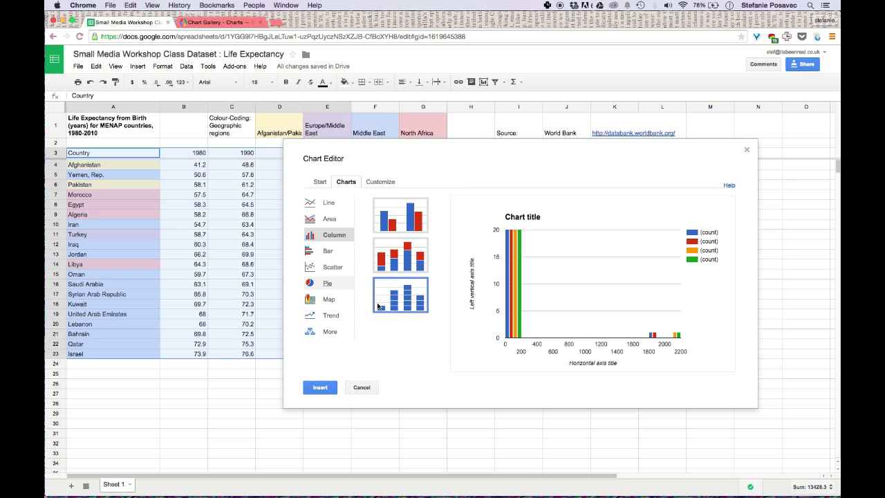
{"action": "left_click", "coordinate": [384, 182]}
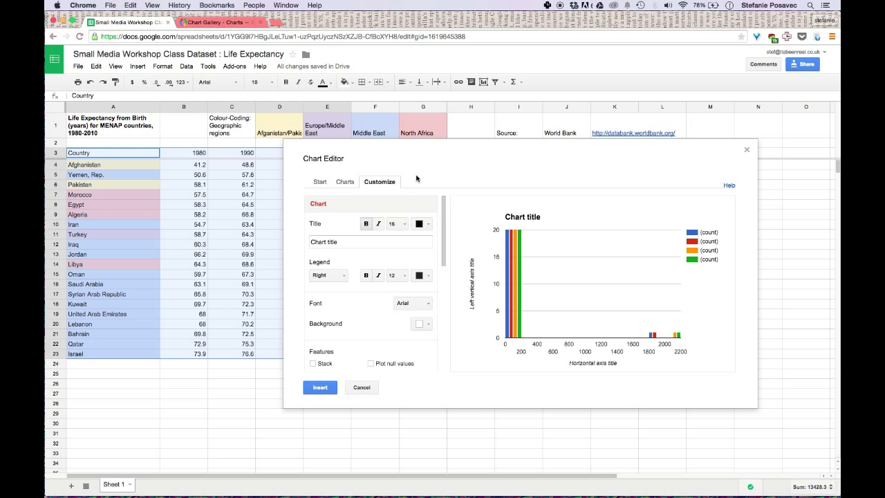
{"action": "left_click", "coordinate": [318, 183]}
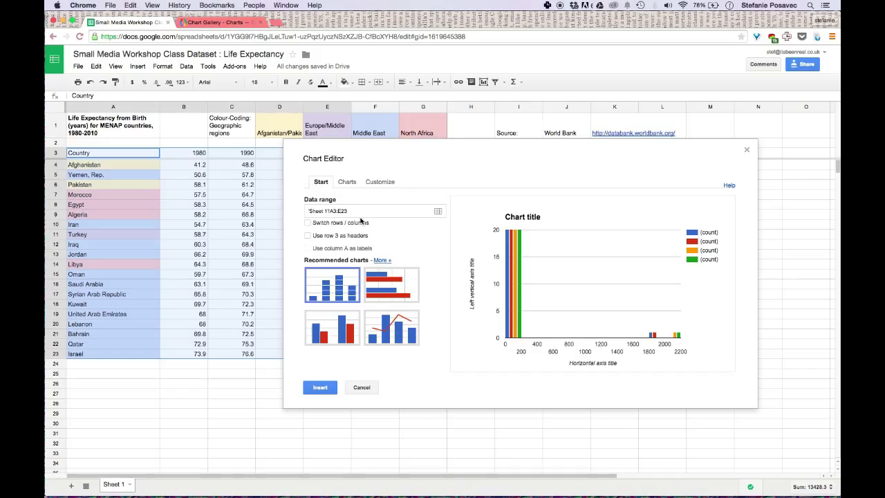
Step: Use row 3 as headers for the chart
{"action": "left_click", "coordinate": [307, 236]}
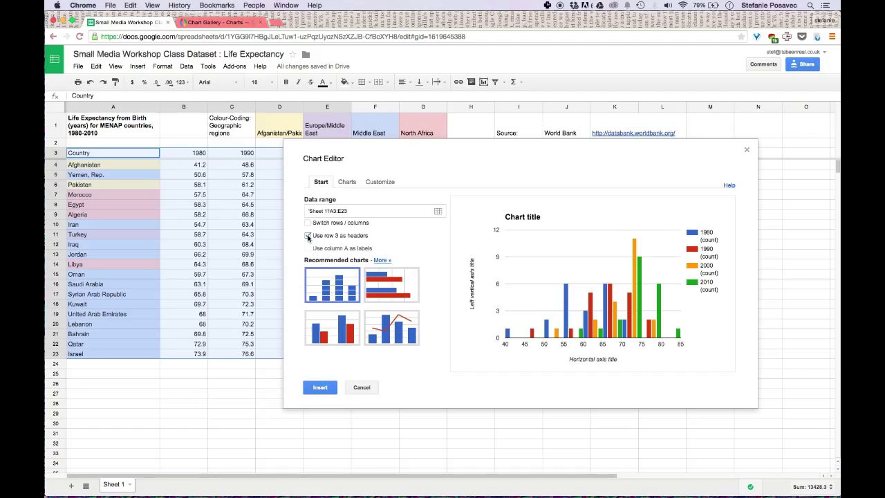
{"action": "left_click", "coordinate": [308, 236]}
{"action": "left_click", "coordinate": [308, 236]}
{"action": "left_click", "coordinate": [307, 236]}
{"action": "left_click", "coordinate": [307, 236]}
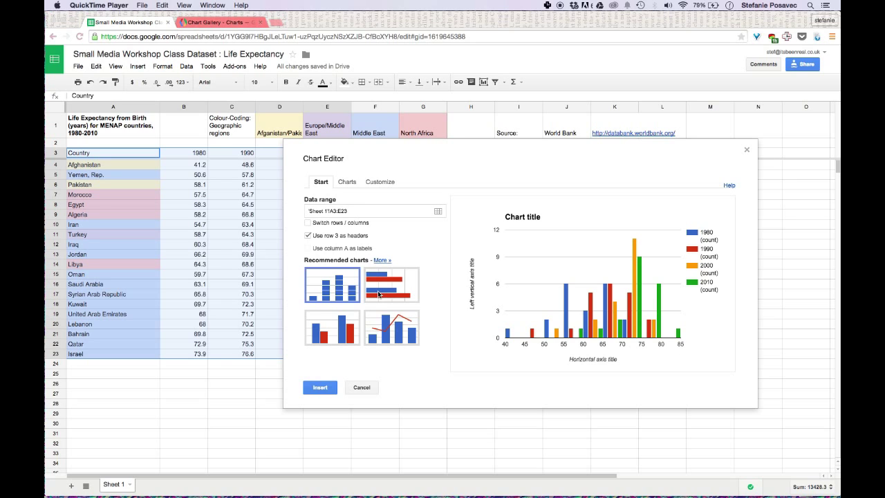
Step: Bring up the full list of chart types and change the chart to a line chart
{"action": "left_click", "coordinate": [380, 261]}
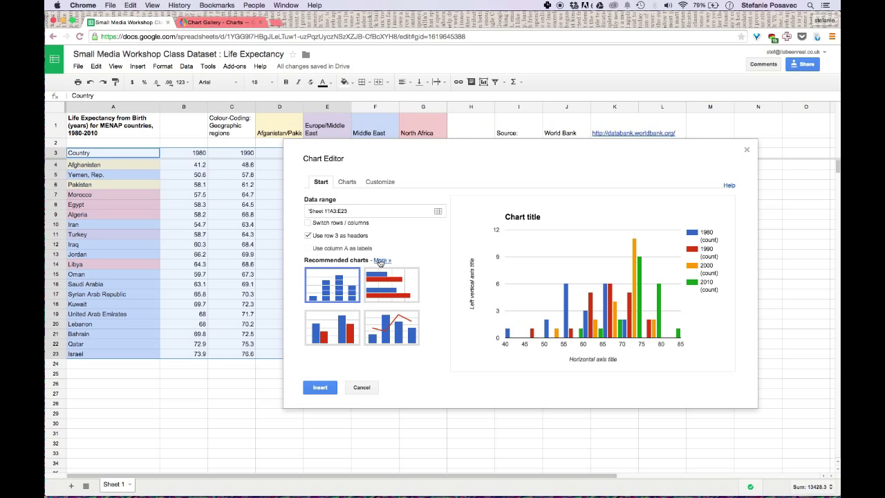
{"action": "left_click", "coordinate": [380, 261]}
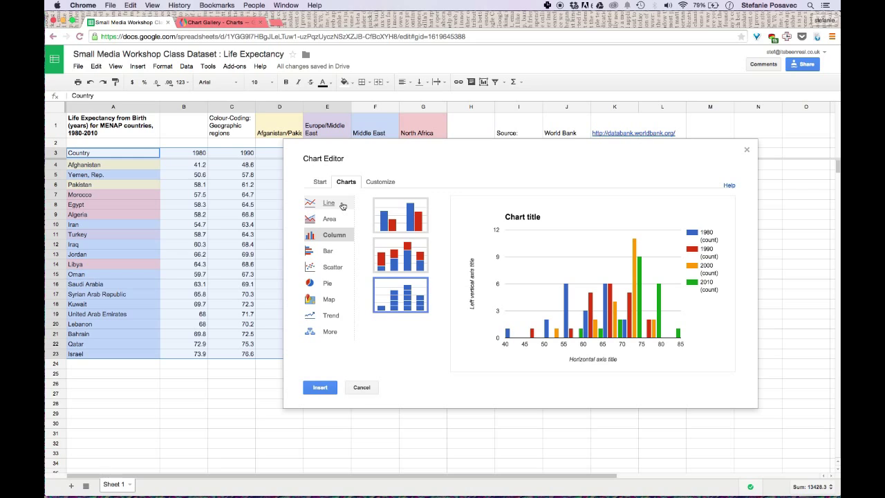
{"action": "left_click", "coordinate": [342, 205]}
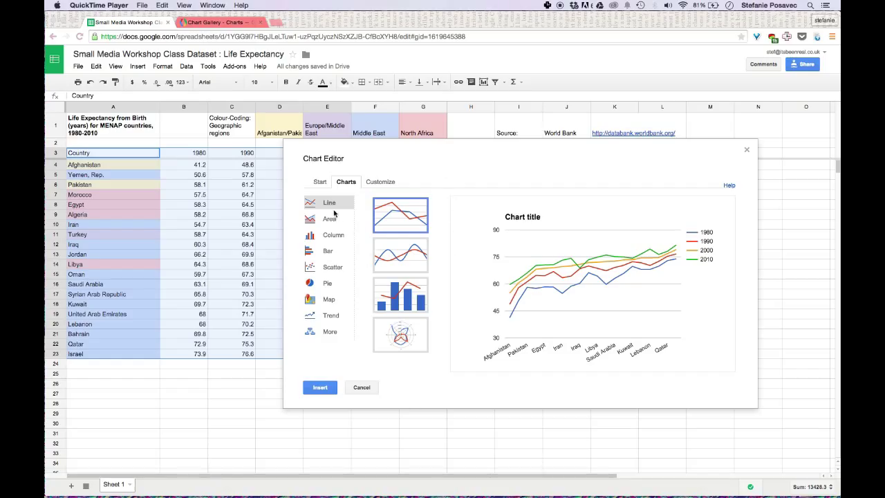
Step: Preview the data as a smooth line, combo and radar chart, and return to the standard line chart
{"action": "left_click", "coordinate": [409, 260]}
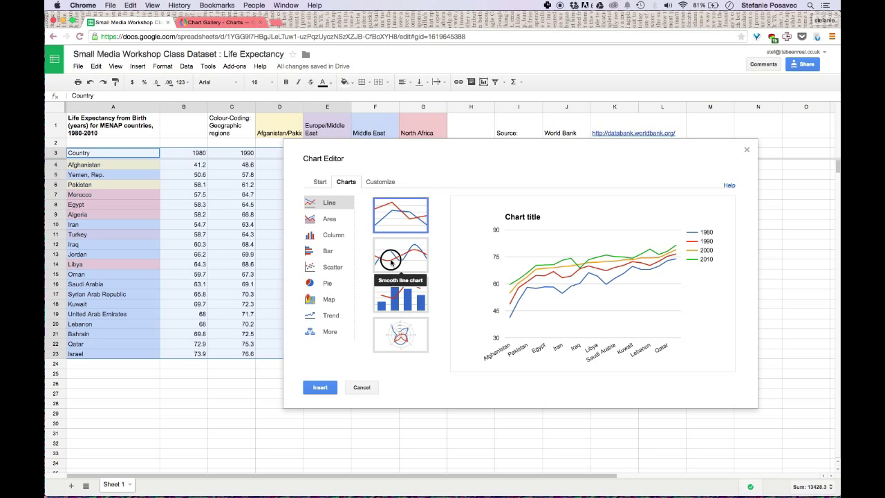
{"action": "left_click", "coordinate": [391, 262]}
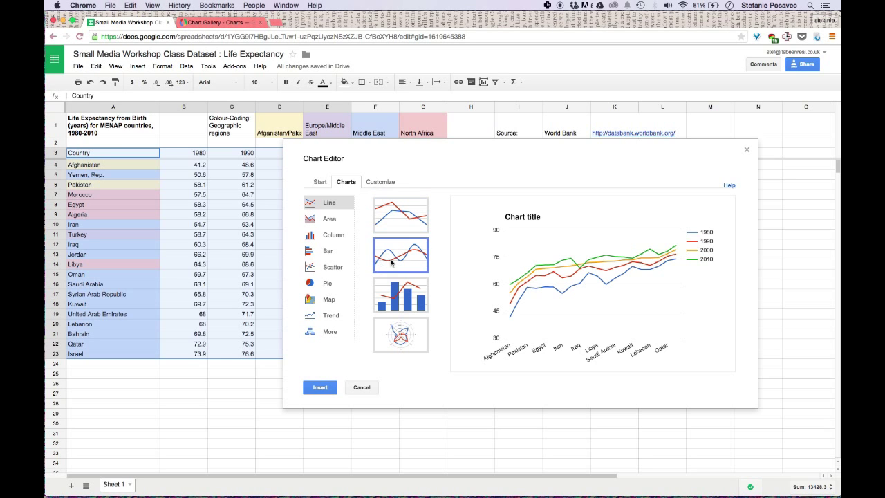
{"action": "left_click", "coordinate": [401, 294]}
{"action": "left_click", "coordinate": [399, 332]}
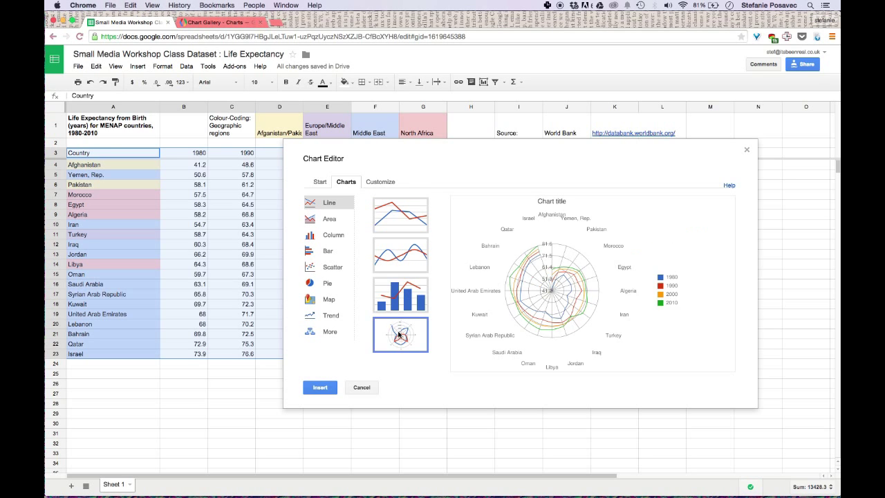
{"action": "left_click", "coordinate": [406, 221]}
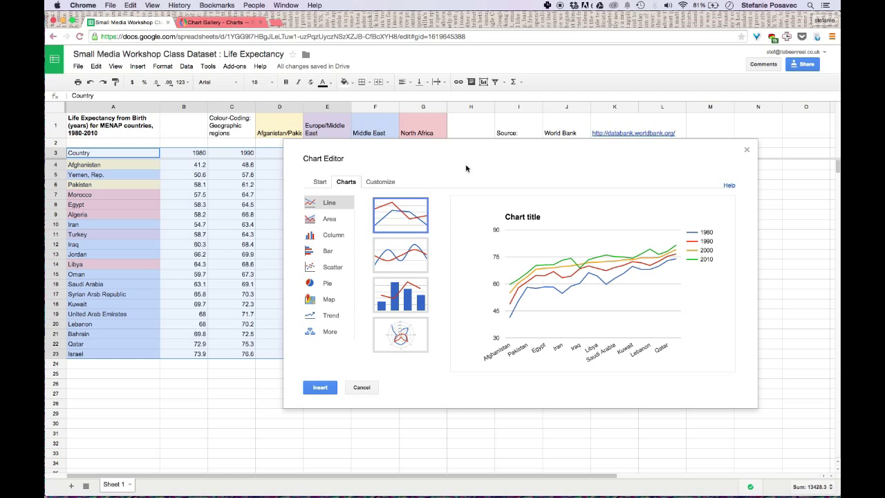
Step: Preview the data as area, stacked area and stepped area charts, and as a scatter chart
{"action": "left_click", "coordinate": [331, 221]}
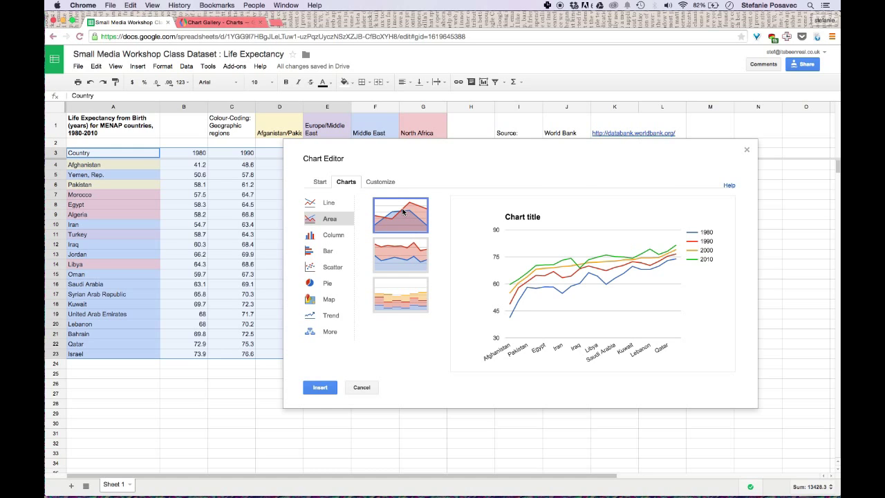
{"action": "left_click", "coordinate": [409, 275]}
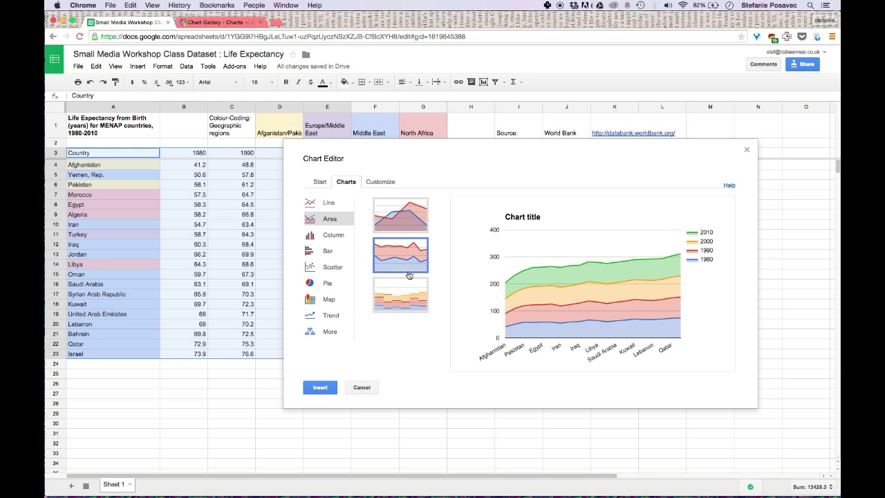
{"action": "left_click", "coordinate": [405, 298]}
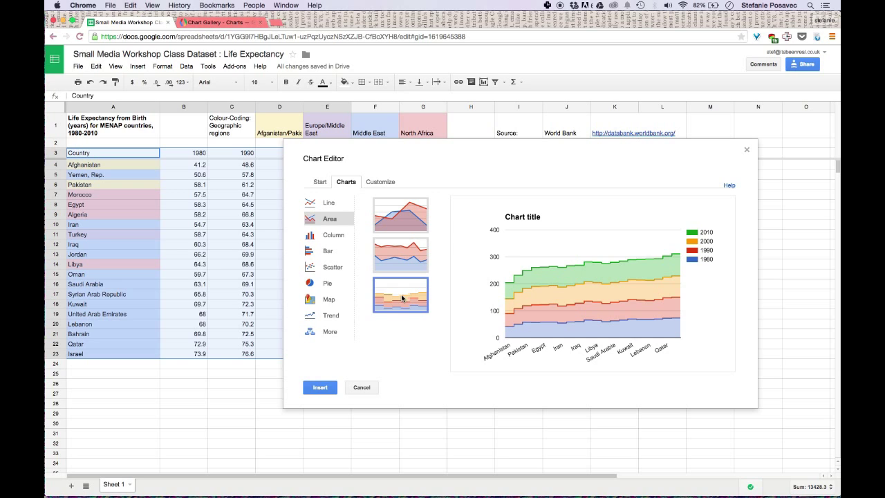
{"action": "left_click", "coordinate": [331, 268]}
{"action": "left_click", "coordinate": [408, 216]}
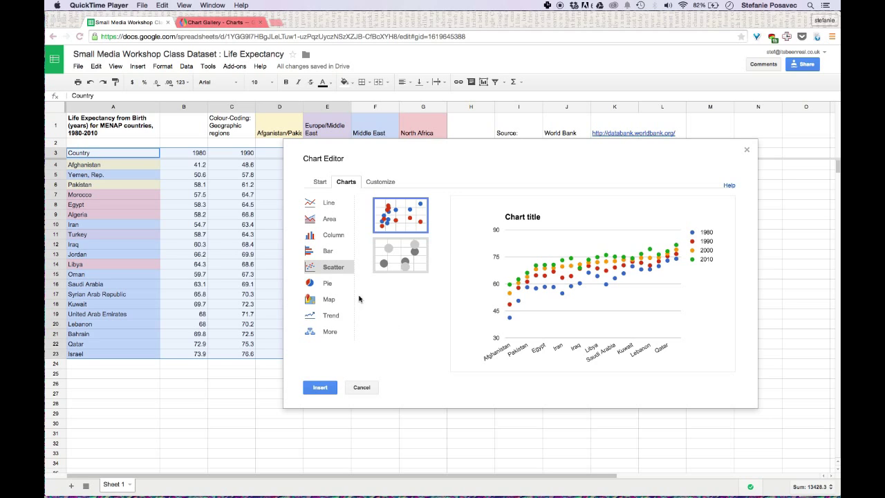
Step: Try the pie, 3D pie and donut chart types on the selected data
{"action": "left_click", "coordinate": [325, 286]}
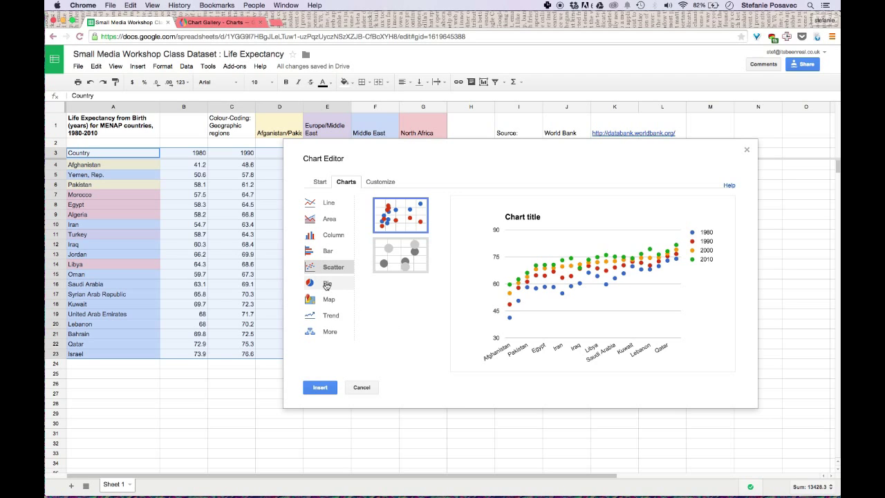
{"action": "left_click", "coordinate": [326, 284]}
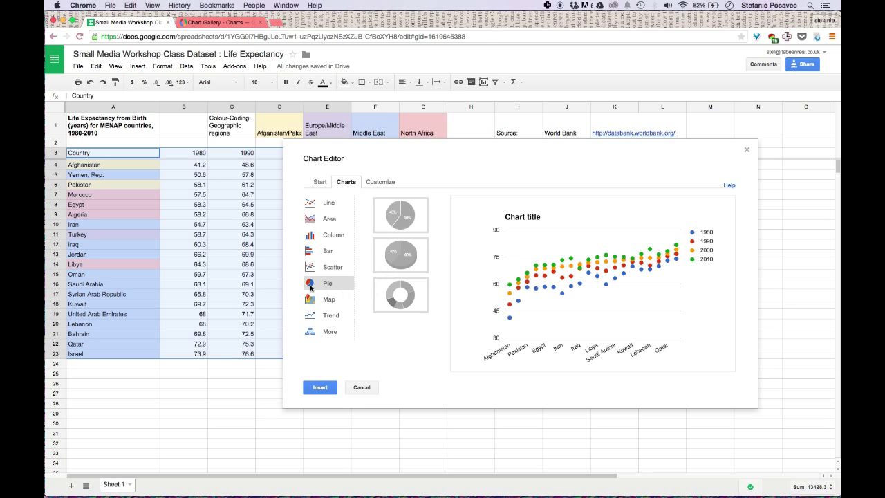
{"action": "left_click", "coordinate": [404, 216]}
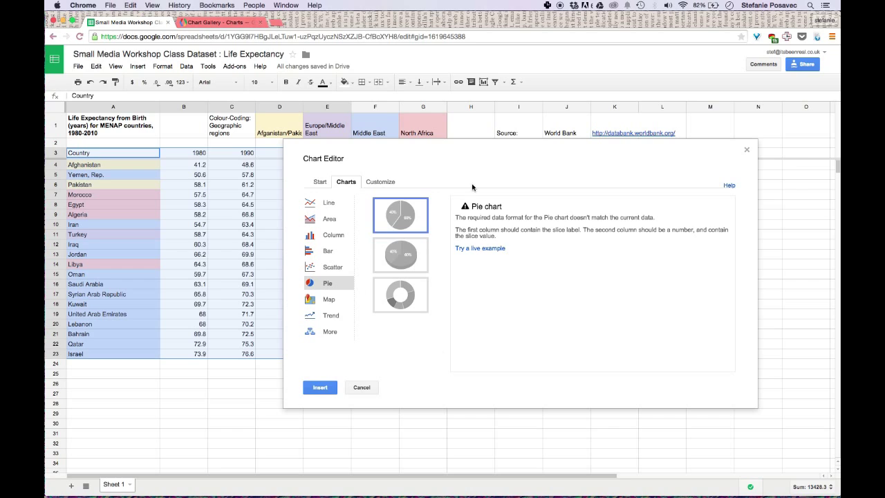
{"action": "left_click", "coordinate": [411, 266]}
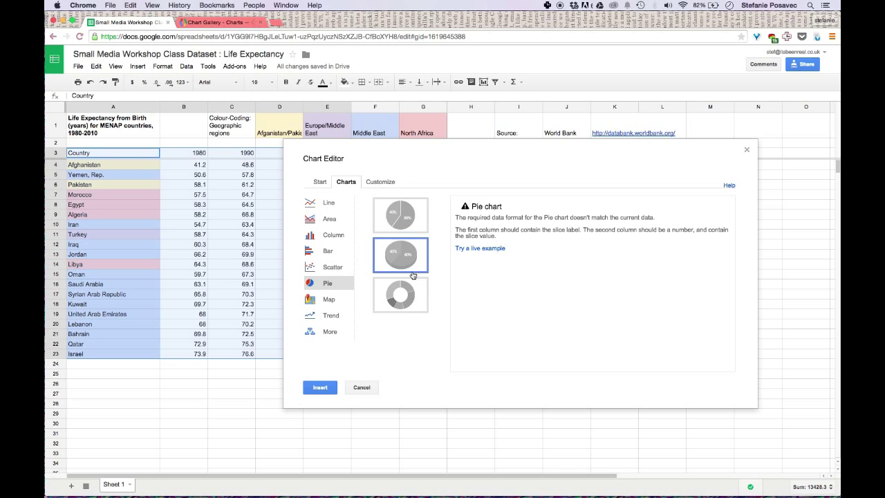
{"action": "left_click", "coordinate": [414, 298]}
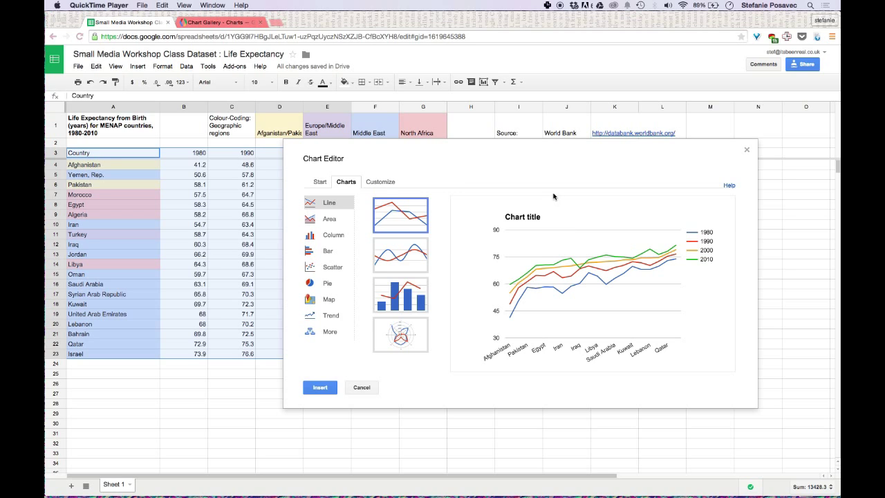
Step: Go to the chart's data range settings and switch the rows and columns of the charted data
{"action": "left_click", "coordinate": [320, 188]}
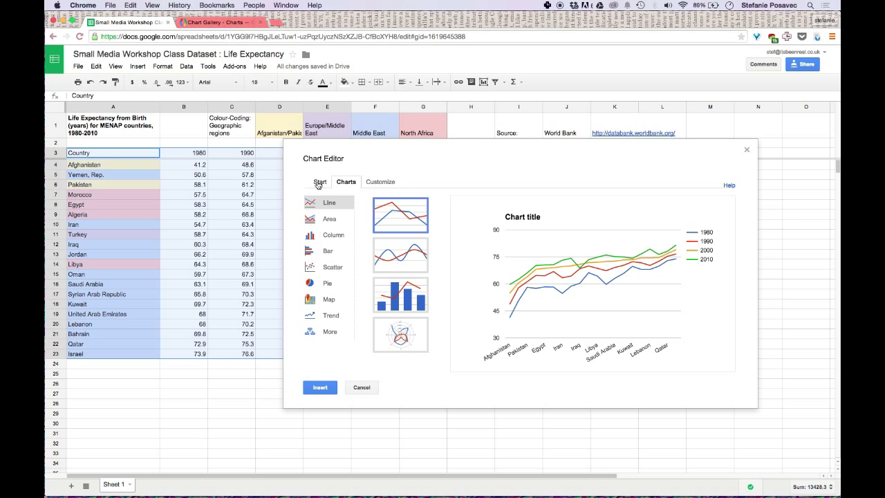
{"action": "left_click", "coordinate": [319, 182]}
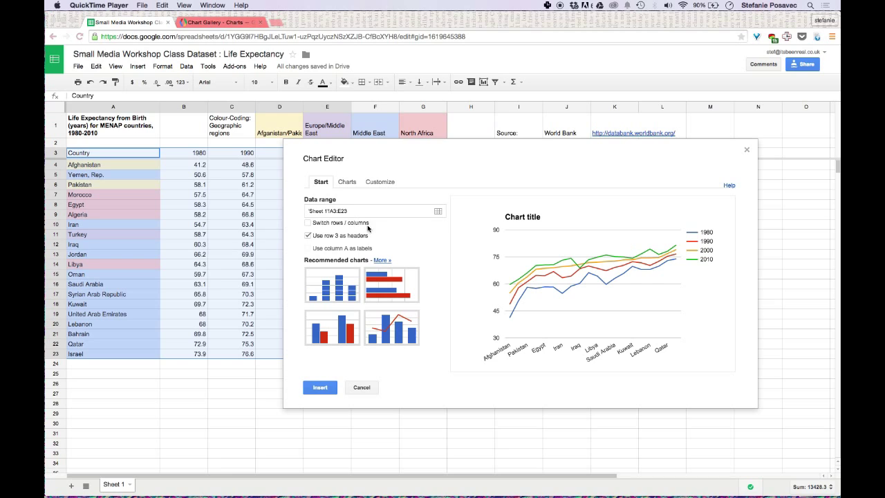
{"action": "left_click", "coordinate": [309, 225]}
{"action": "left_click", "coordinate": [308, 224]}
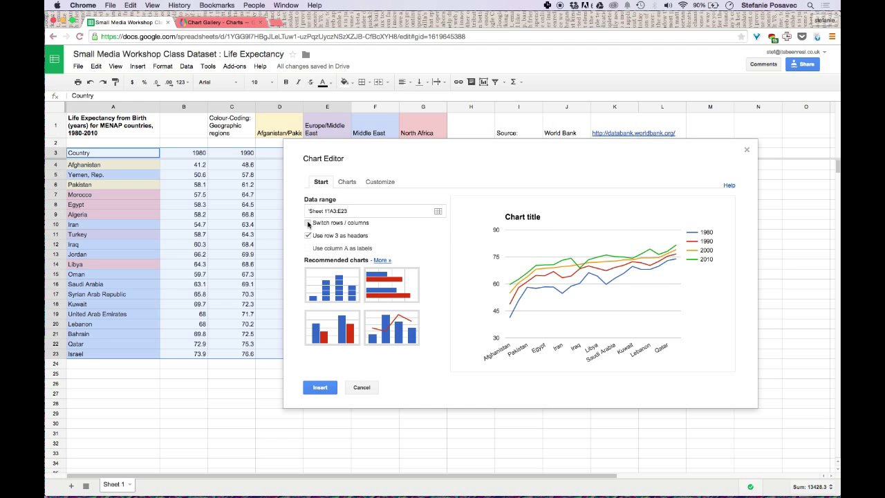
{"action": "left_click", "coordinate": [308, 224]}
{"action": "left_click", "coordinate": [308, 224]}
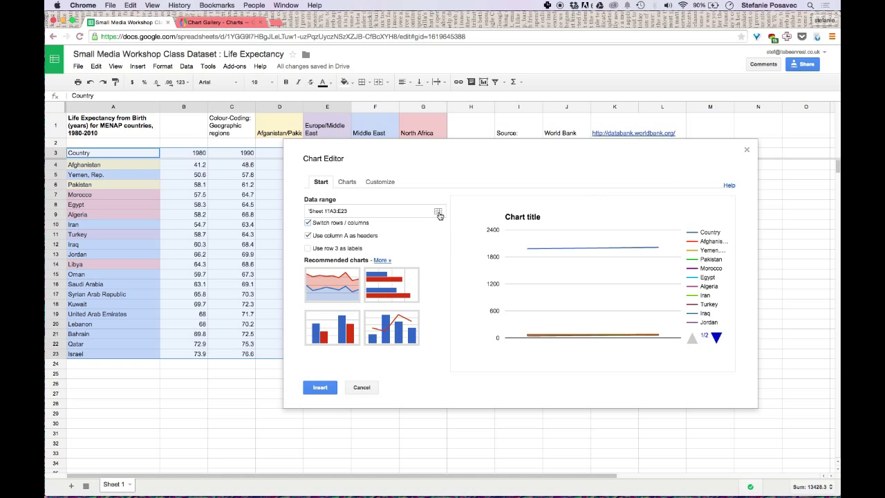
{"action": "left_click", "coordinate": [309, 224]}
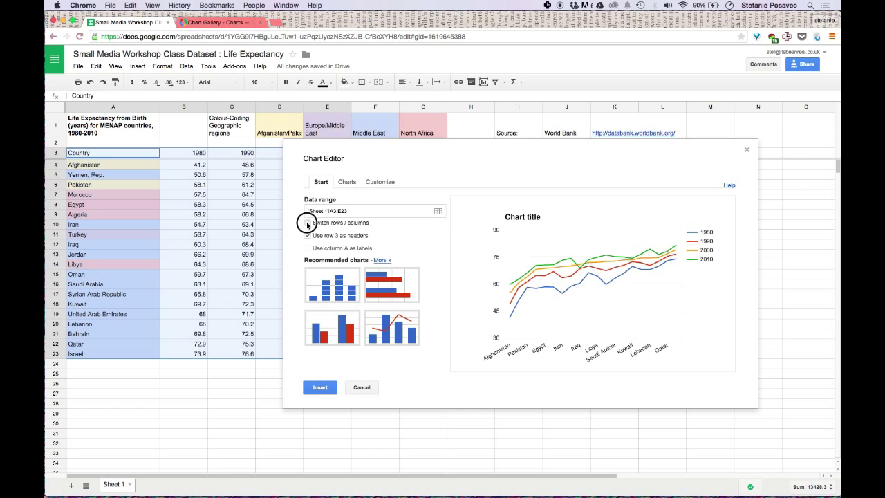
{"action": "left_click", "coordinate": [308, 224]}
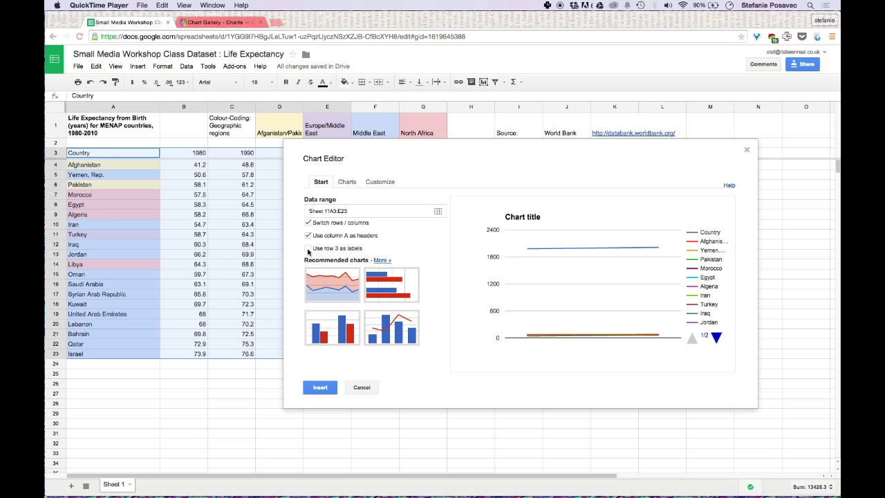
Step: Use row 3 as labels for the chart, comparing the preview with the option on and off
{"action": "left_click", "coordinate": [309, 251]}
{"action": "left_click", "coordinate": [308, 250]}
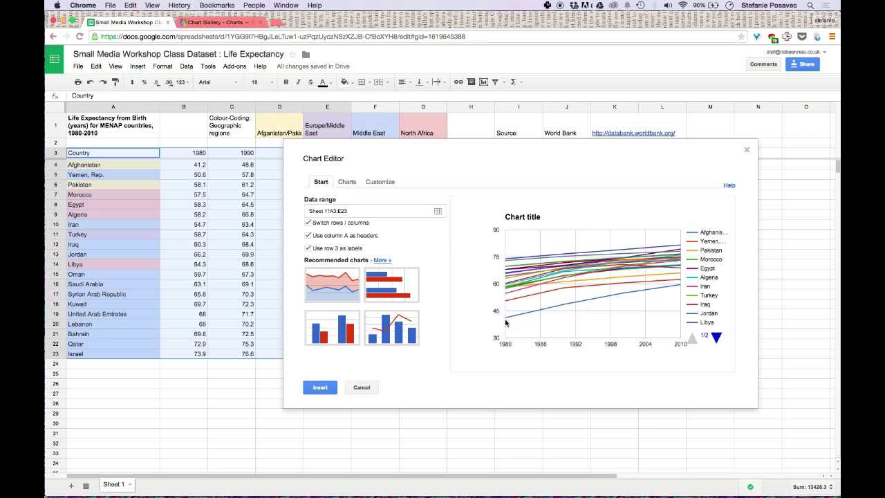
{"action": "mouse_move", "coordinate": [516, 290]}
{"action": "left_click", "coordinate": [307, 249]}
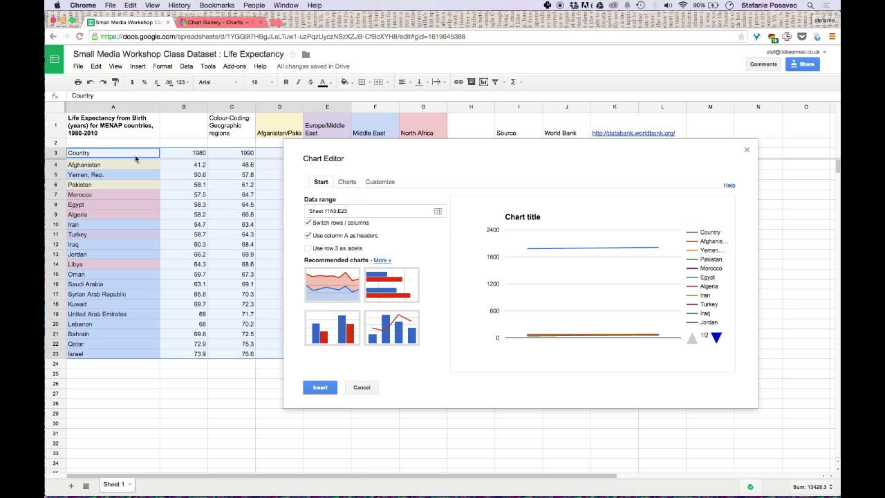
{"action": "left_click_drag", "start_coordinate": [309, 149], "coordinate": [367, 149]}
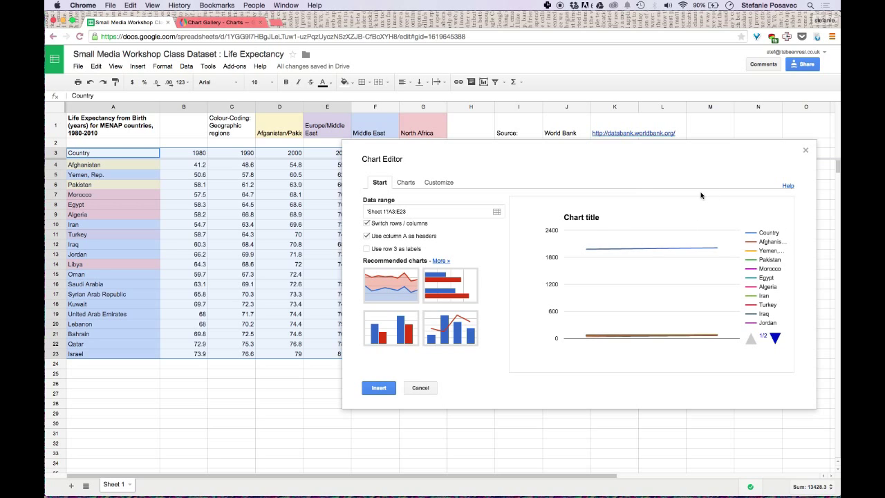
{"action": "left_click", "coordinate": [367, 249]}
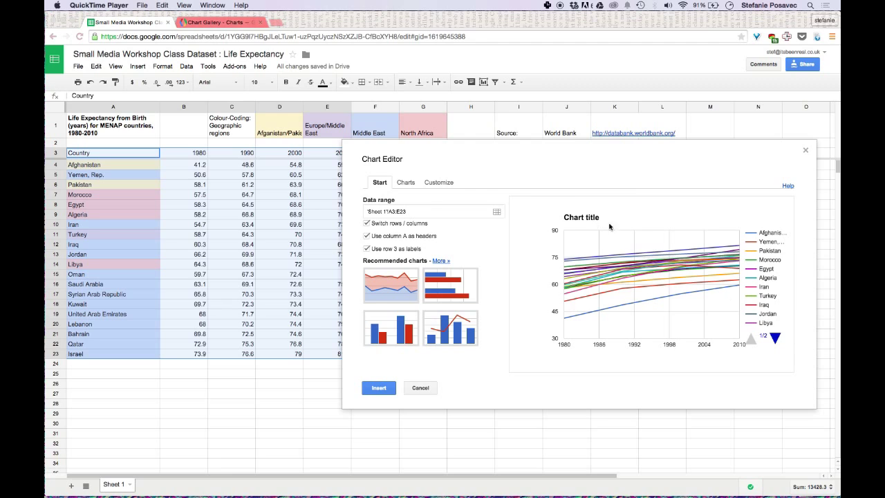
Step: Bring up the chart's customization settings and look through the available options
{"action": "left_click", "coordinate": [449, 183]}
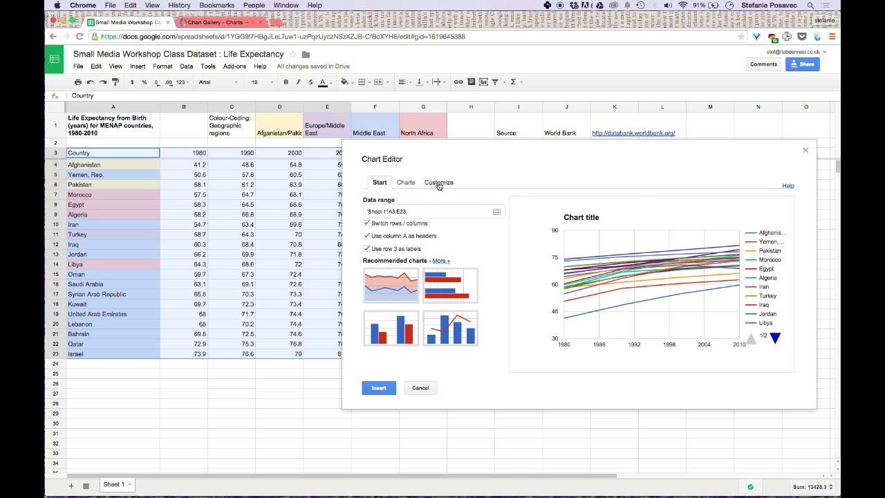
{"action": "left_click", "coordinate": [442, 184]}
{"action": "left_click", "coordinate": [453, 166]}
{"action": "left_click", "coordinate": [442, 181]}
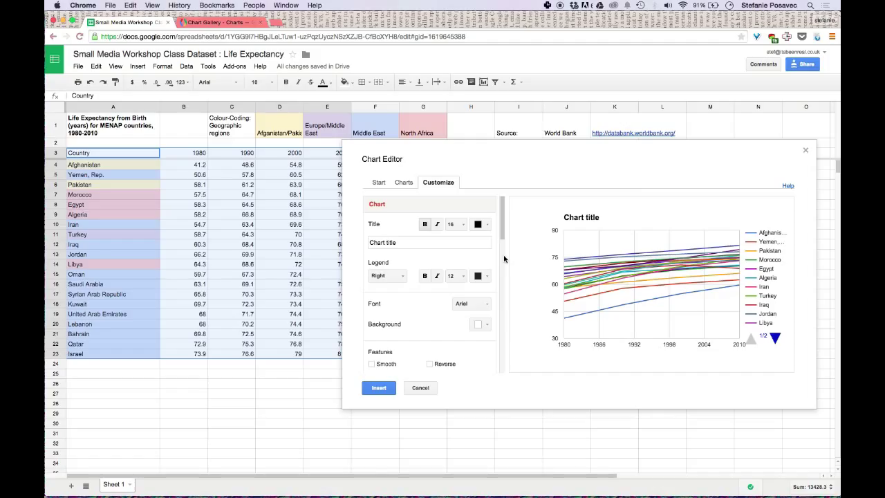
{"action": "left_click_drag", "start_coordinate": [502, 219], "coordinate": [503, 259]}
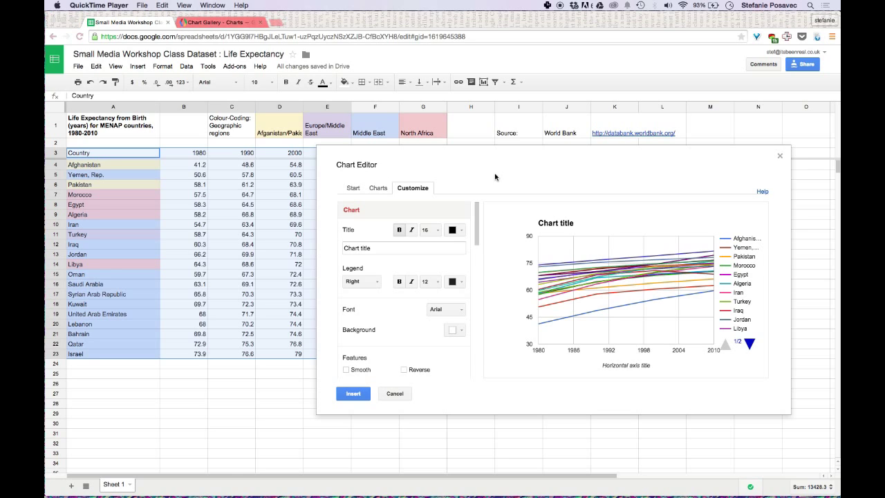
Step: Replace the chart title with "The Iraq War's Impact on Life"
{"action": "left_click", "coordinate": [377, 248]}
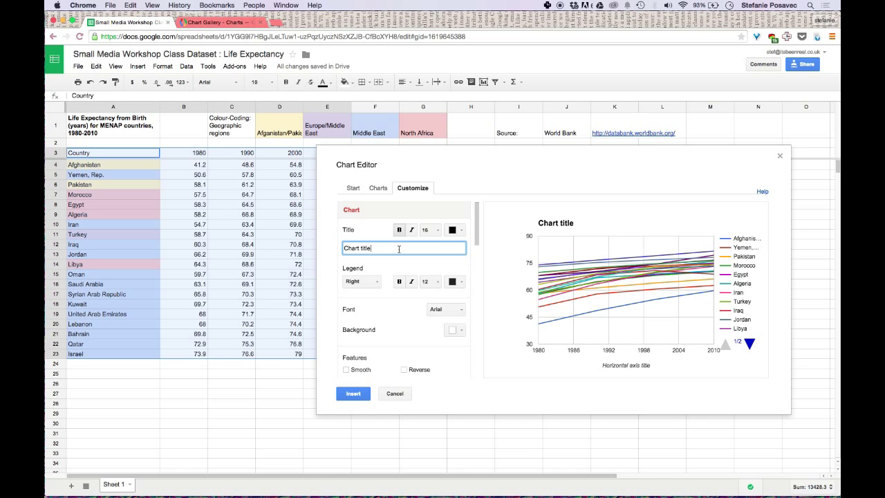
{"action": "left_click_drag", "start_coordinate": [399, 249], "coordinate": [342, 242]}
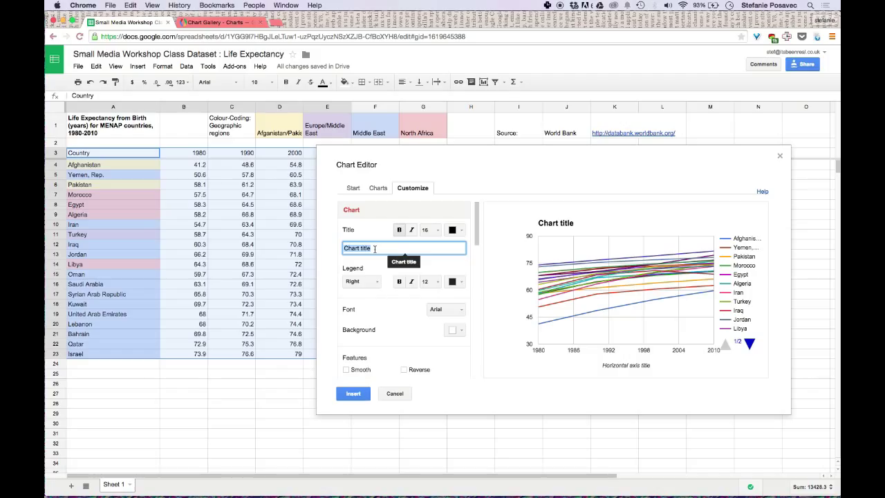
{"action": "key", "text": "BackSpace"}
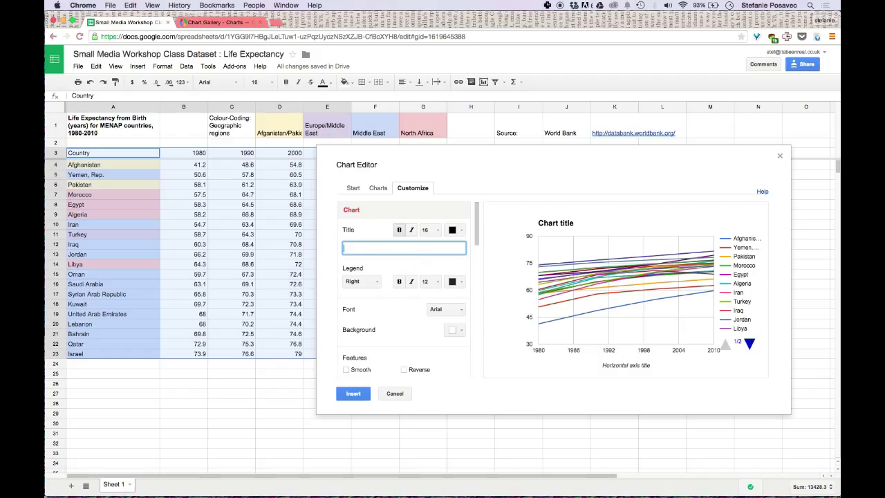
{"action": "type", "text": "The Iraq War's Impact on Life"}
{"action": "left_click", "coordinate": [474, 183]}
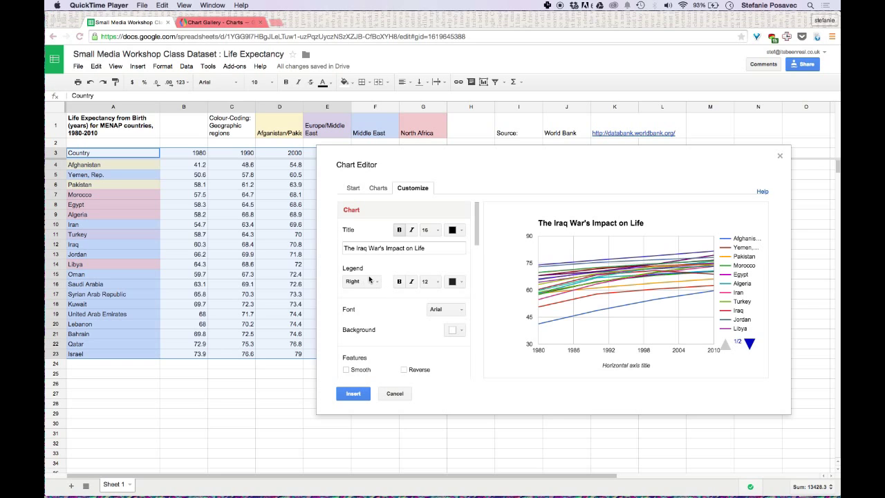
{"action": "left_click", "coordinate": [536, 310]}
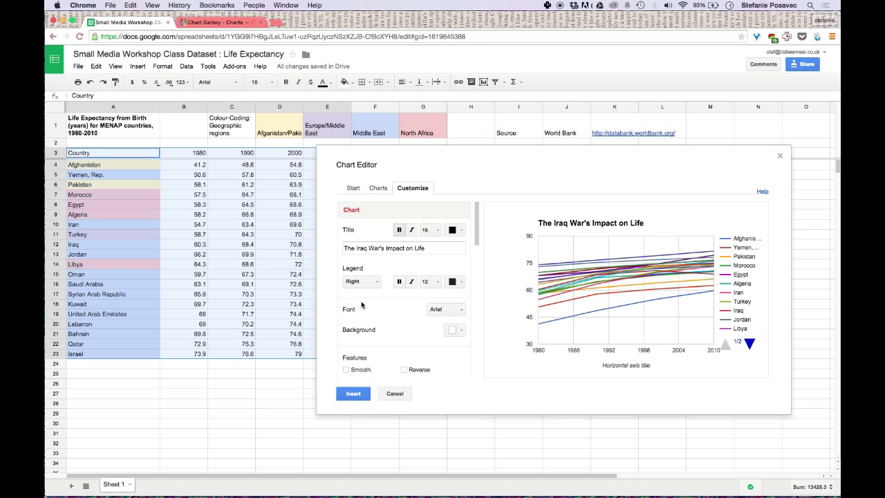
Step: Preview the legend at the bottom, inside the chart and with None, and return its position to Right
{"action": "left_click", "coordinate": [378, 283]}
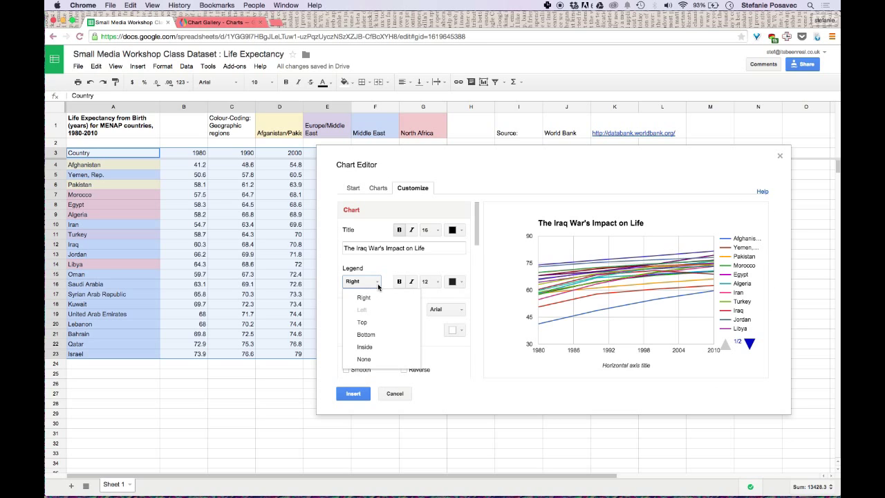
{"action": "left_click", "coordinate": [365, 335]}
{"action": "left_click", "coordinate": [377, 282]}
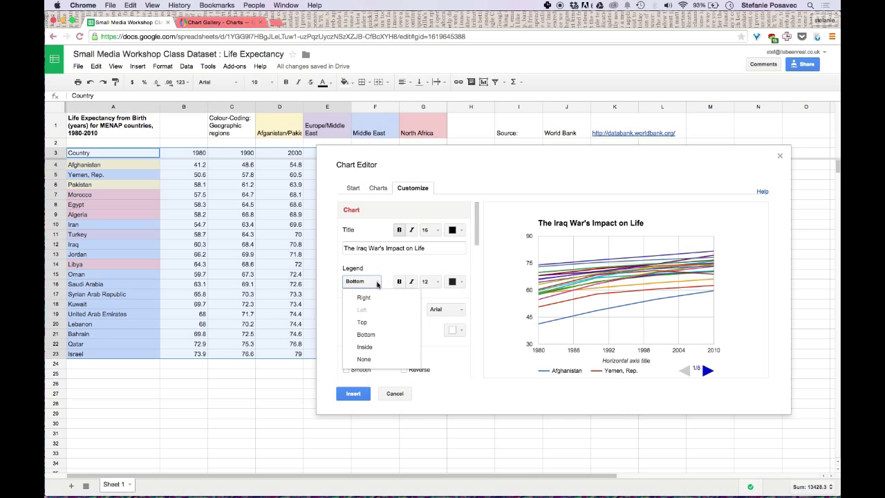
{"action": "left_click", "coordinate": [364, 348]}
{"action": "left_click", "coordinate": [378, 282]}
{"action": "left_click", "coordinate": [360, 358]}
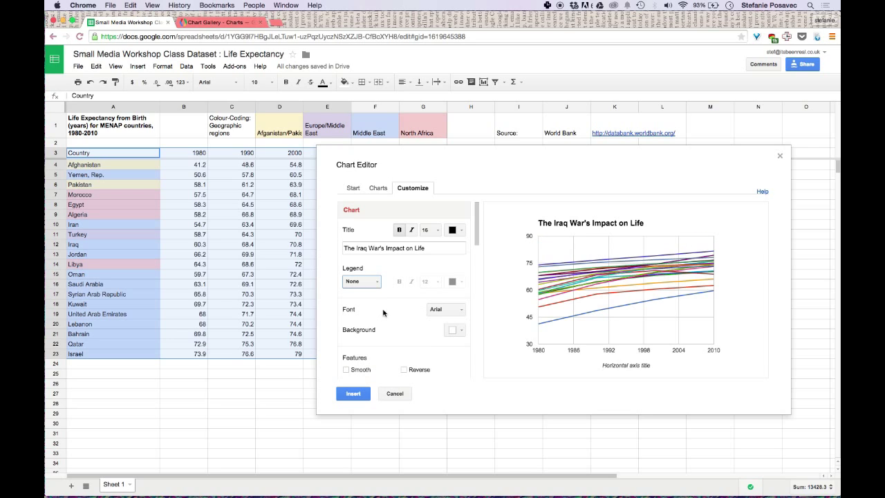
{"action": "left_click", "coordinate": [376, 283]}
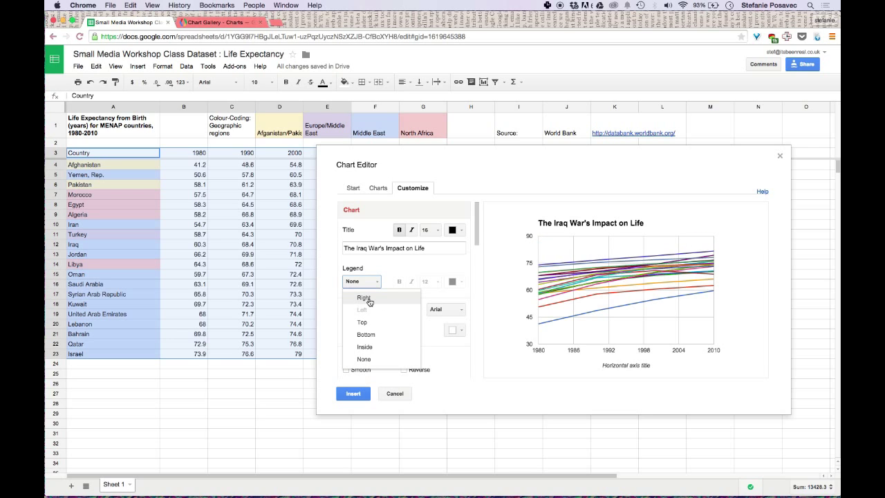
{"action": "left_click", "coordinate": [369, 302]}
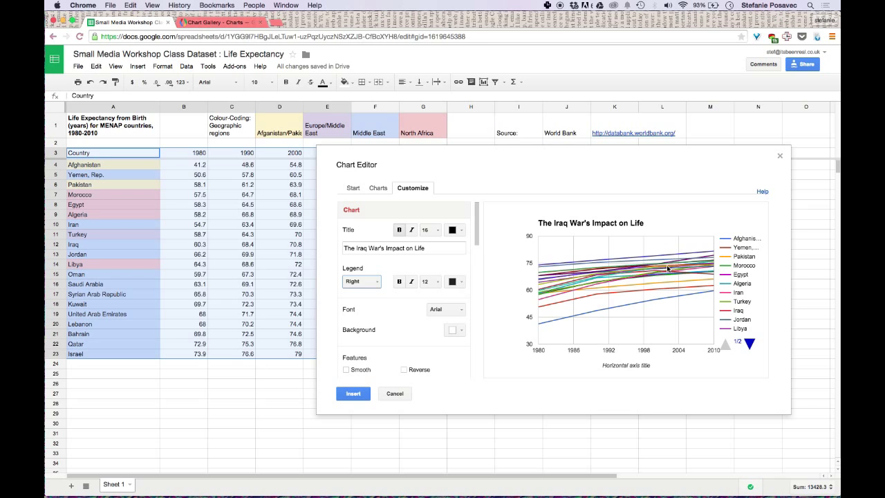
Step: Inspect individual data points on the country lines in the chart preview
{"action": "mouse_move", "coordinate": [660, 263]}
{"action": "mouse_move", "coordinate": [716, 275]}
{"action": "mouse_move", "coordinate": [714, 253]}
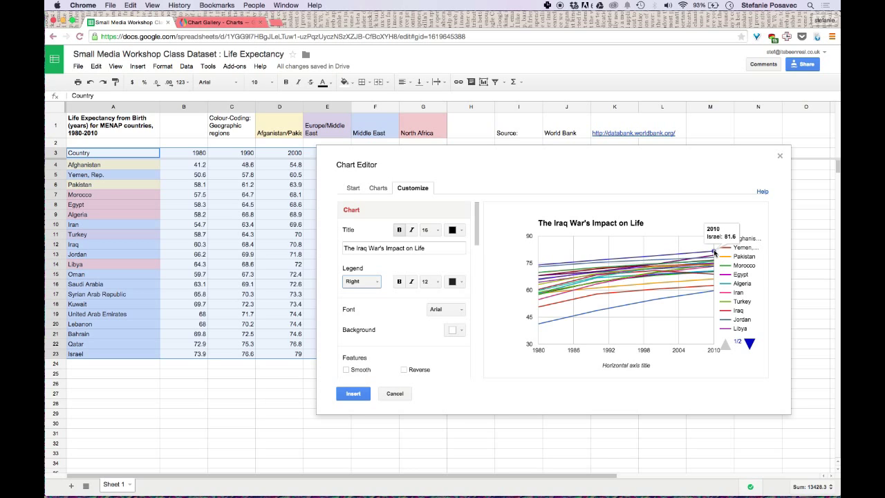
{"action": "key", "text": "super+ctrl+Escape"}
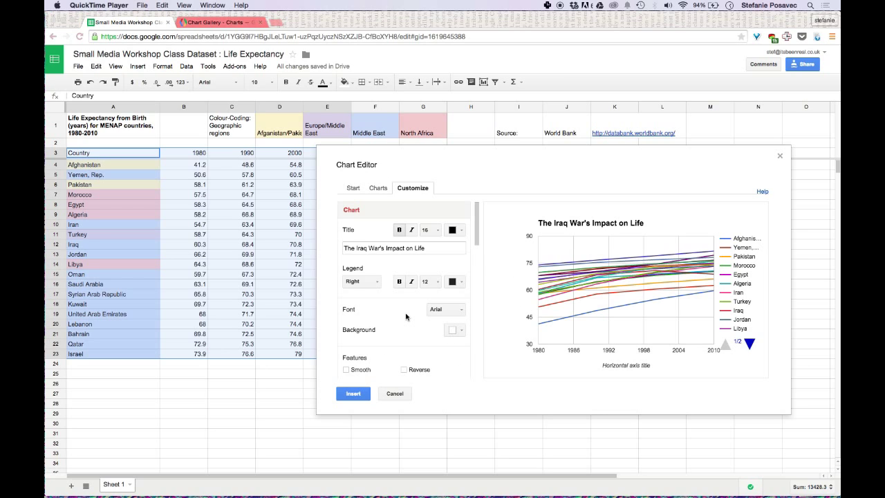
Step: Review the available chart fonts and set the chart's font to Sans Serif
{"action": "scroll", "coordinate": [407, 317], "scroll_direction": "down", "scroll_amount": 1}
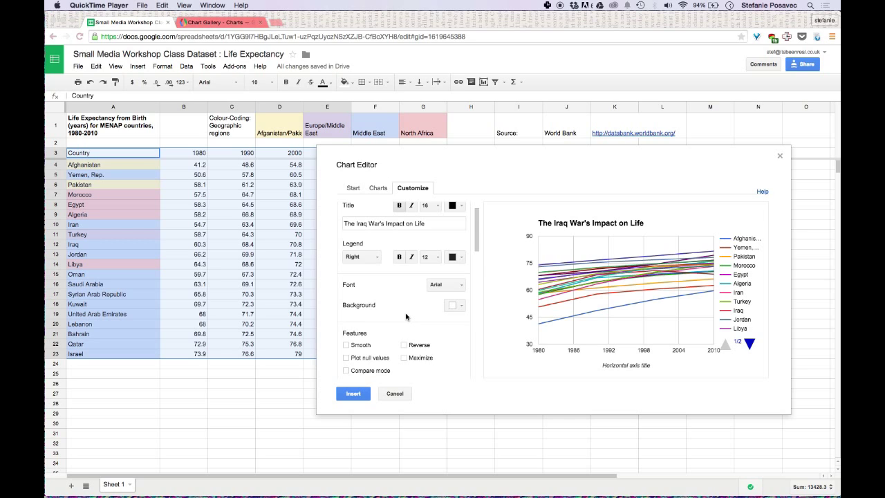
{"action": "left_click", "coordinate": [462, 288]}
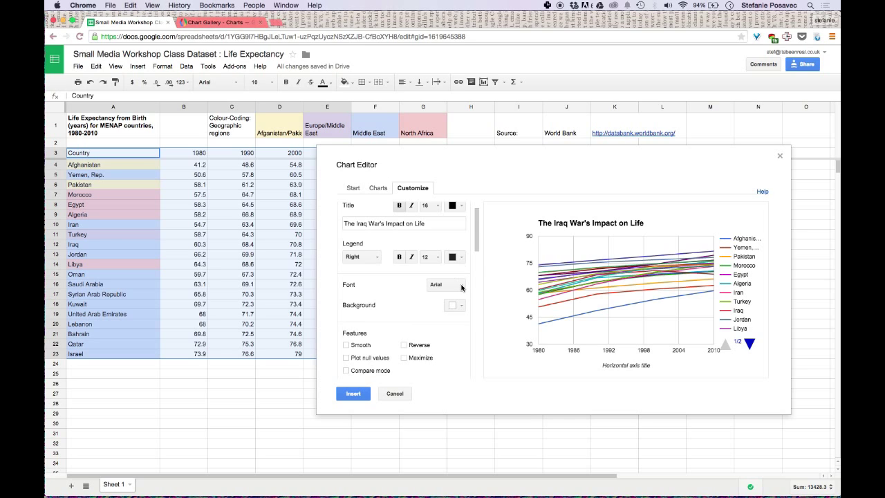
{"action": "left_click", "coordinate": [462, 287]}
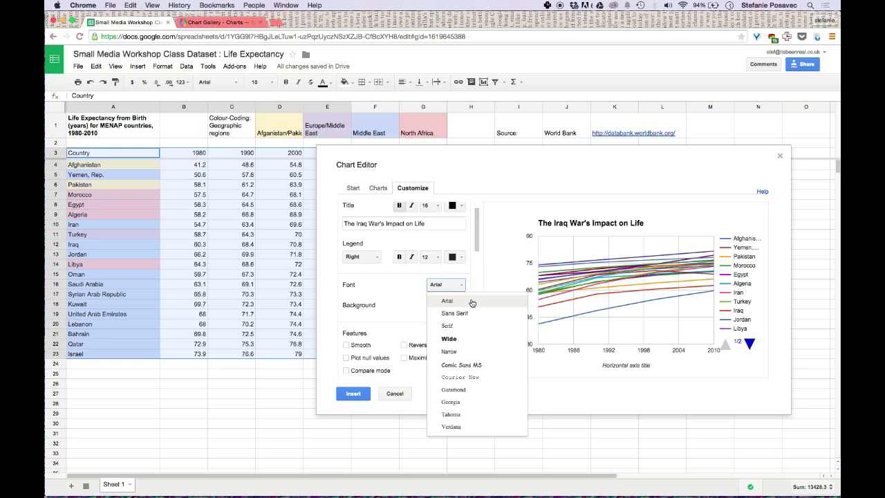
{"action": "left_click", "coordinate": [487, 288]}
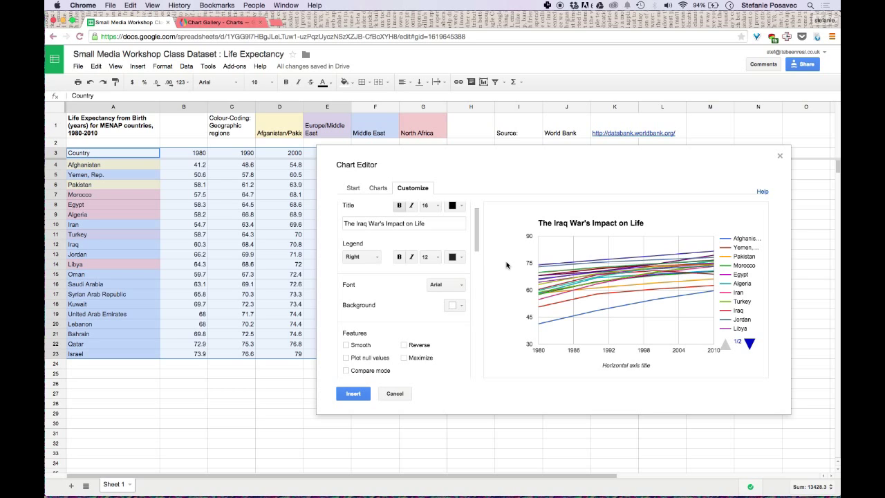
{"action": "left_click", "coordinate": [461, 285]}
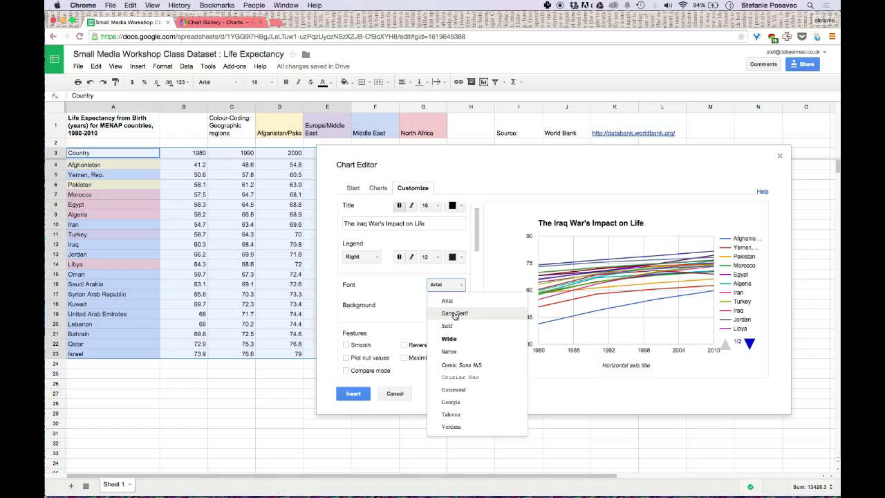
{"action": "left_click", "coordinate": [455, 314]}
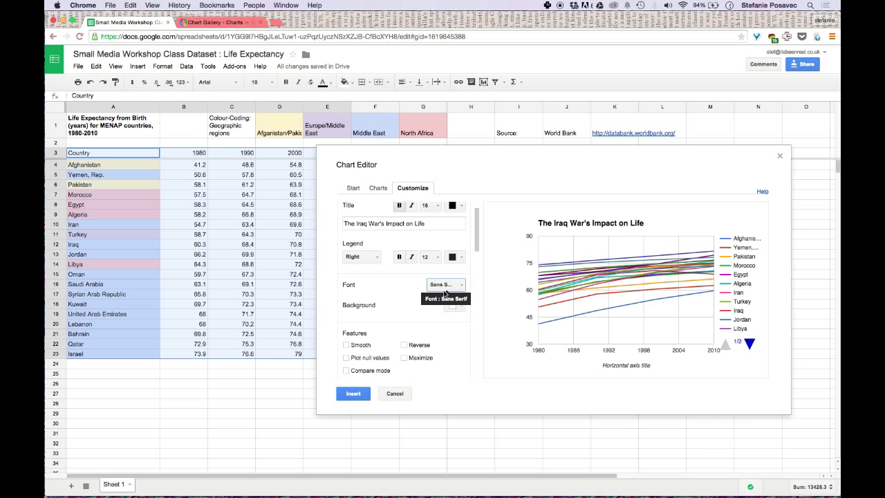
{"action": "left_click", "coordinate": [452, 285]}
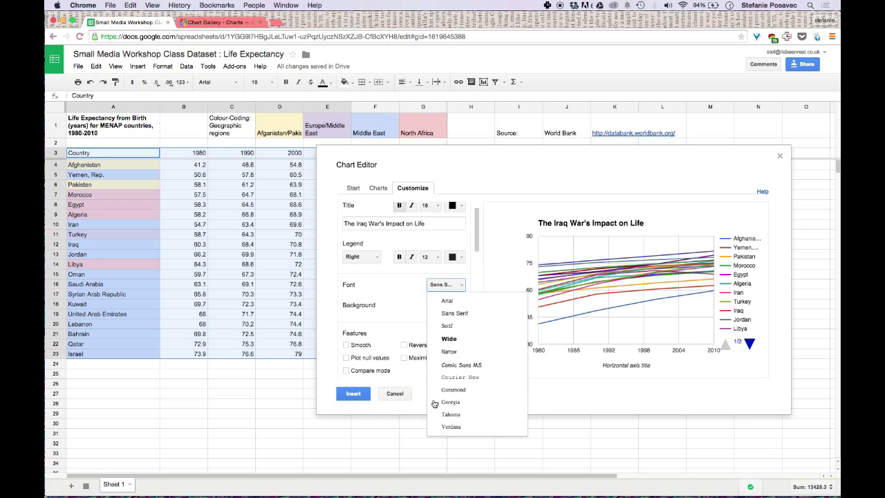
{"action": "left_click", "coordinate": [408, 296]}
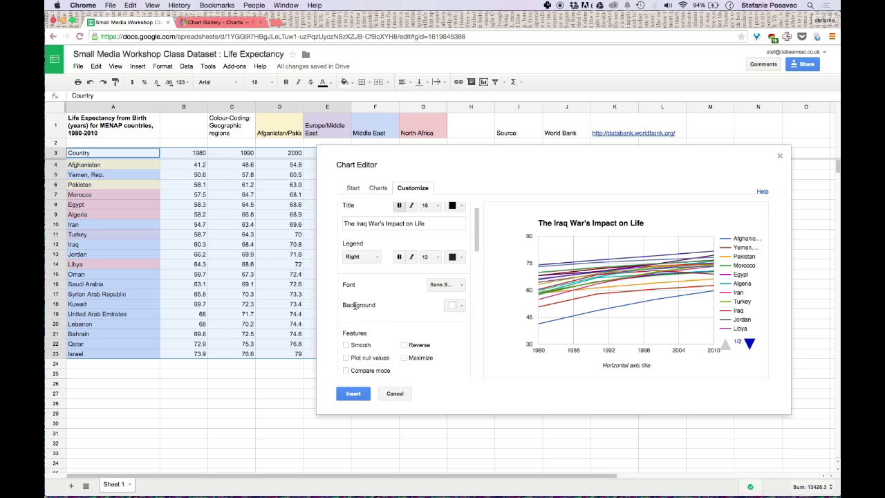
Step: Try a dark grey and a golden yellow chart background, and return the background to white
{"action": "left_click", "coordinate": [462, 309]}
{"action": "left_click", "coordinate": [452, 324]}
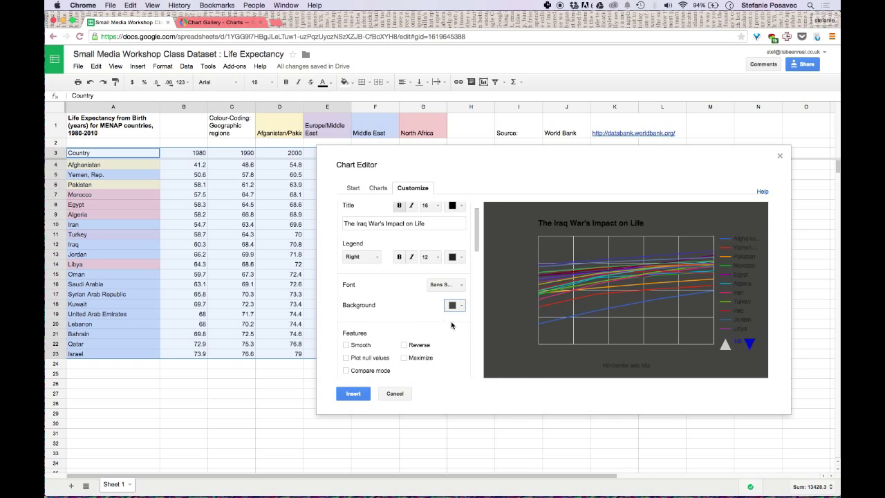
{"action": "left_click", "coordinate": [463, 307]}
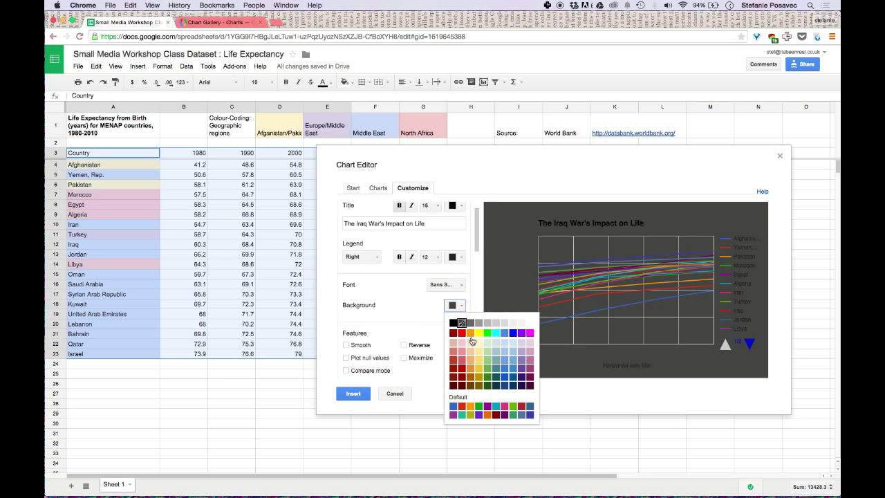
{"action": "left_click", "coordinate": [479, 368]}
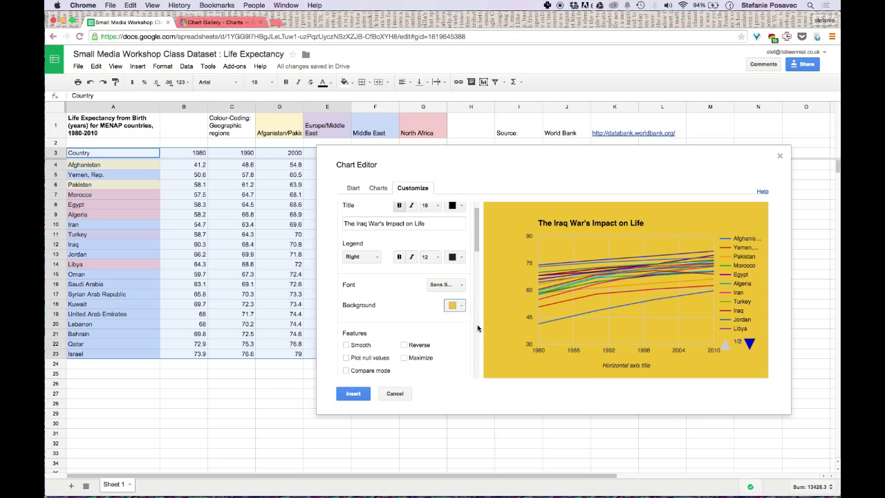
{"action": "left_click", "coordinate": [462, 307]}
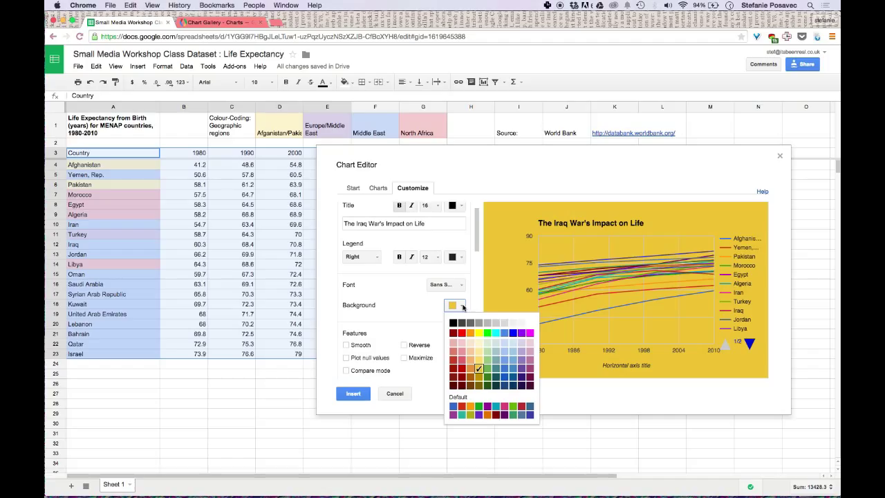
{"action": "left_click", "coordinate": [529, 324]}
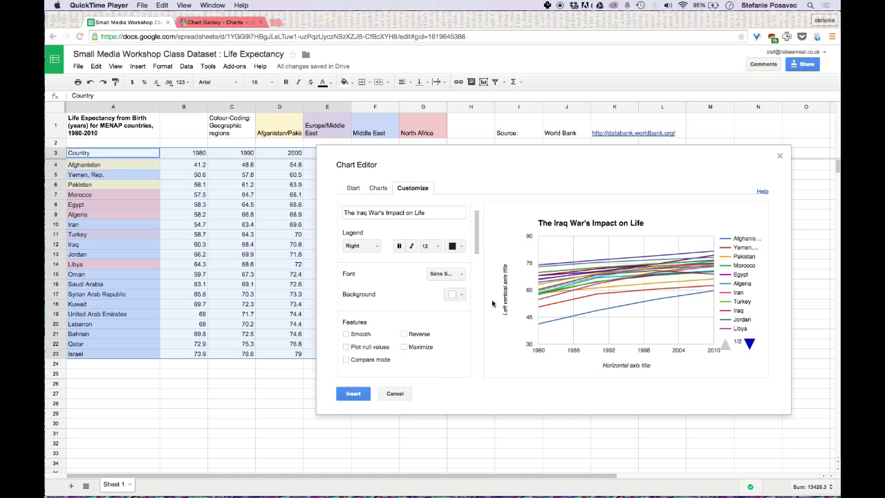
Step: Replace the chart's horizontal axis title with "Years"
{"action": "left_click", "coordinate": [476, 238]}
{"action": "left_click_drag", "start_coordinate": [477, 237], "coordinate": [477, 279]}
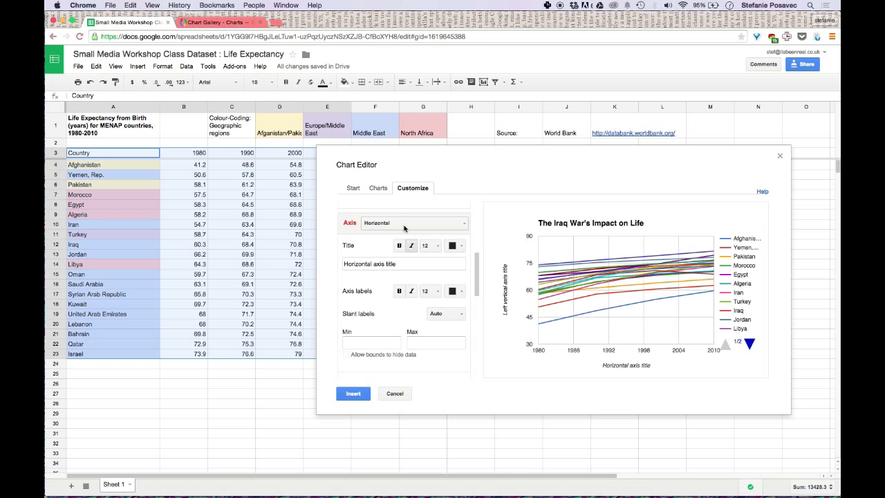
{"action": "left_click", "coordinate": [396, 261]}
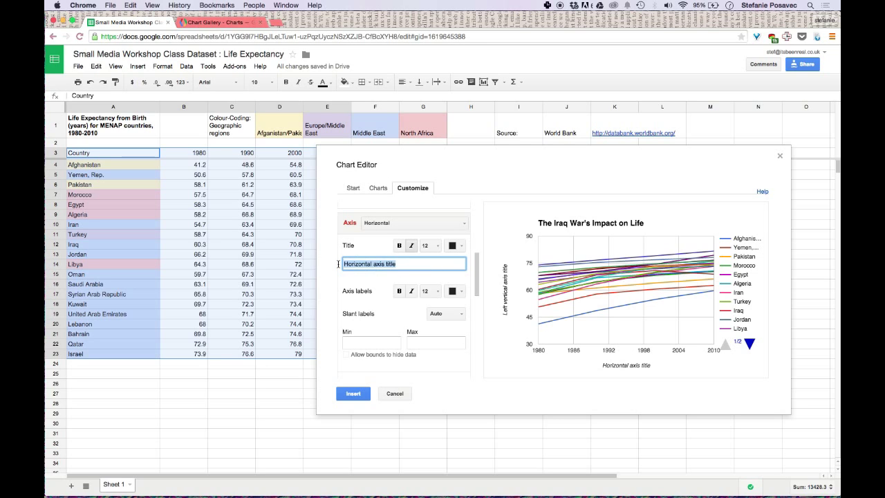
{"action": "type", "text": "Years"}
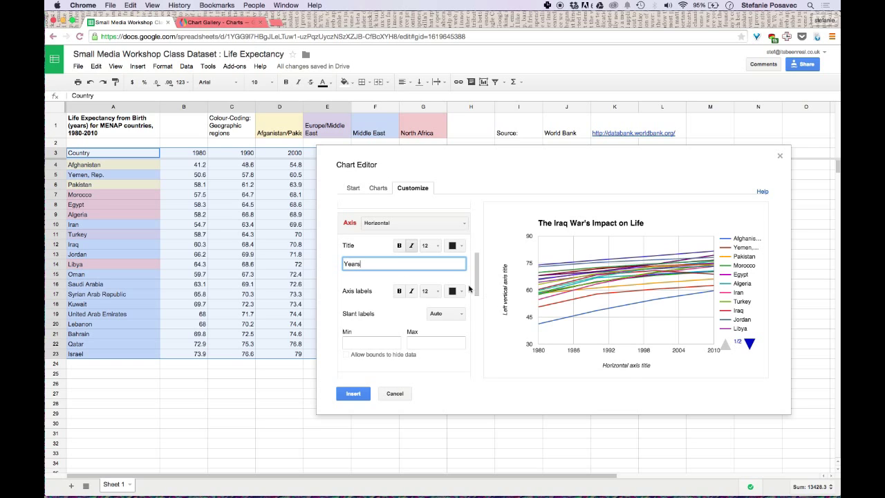
{"action": "left_click", "coordinate": [553, 324]}
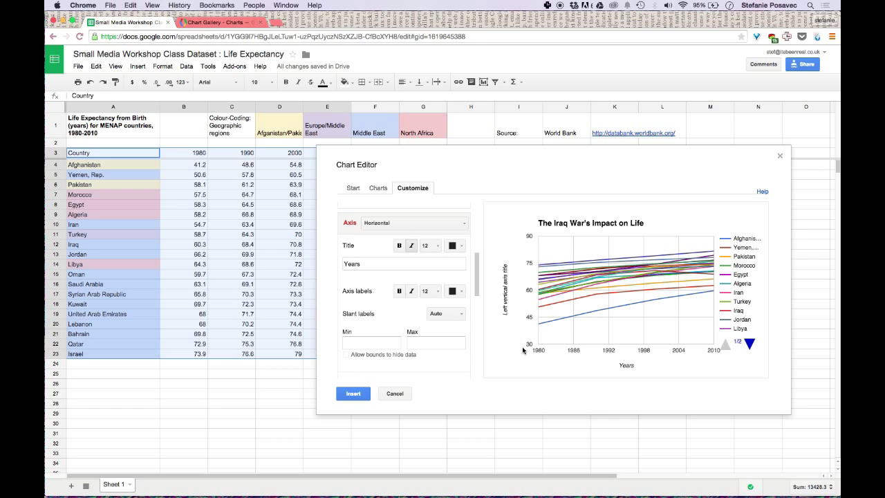
Step: Replace the chart's left vertical axis title with "Life expectancy (years)"
{"action": "left_click", "coordinate": [435, 222]}
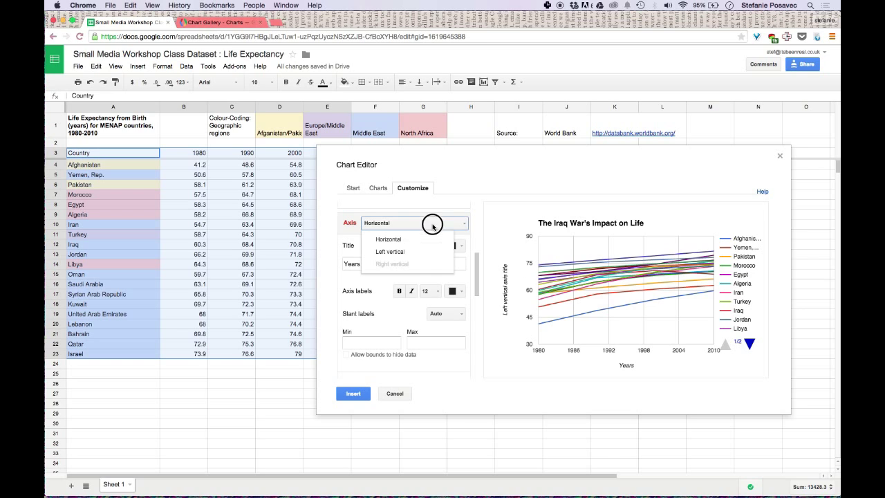
{"action": "left_click", "coordinate": [398, 256]}
{"action": "left_click", "coordinate": [410, 264]}
{"action": "left_click_drag", "start_coordinate": [410, 263], "coordinate": [330, 260]}
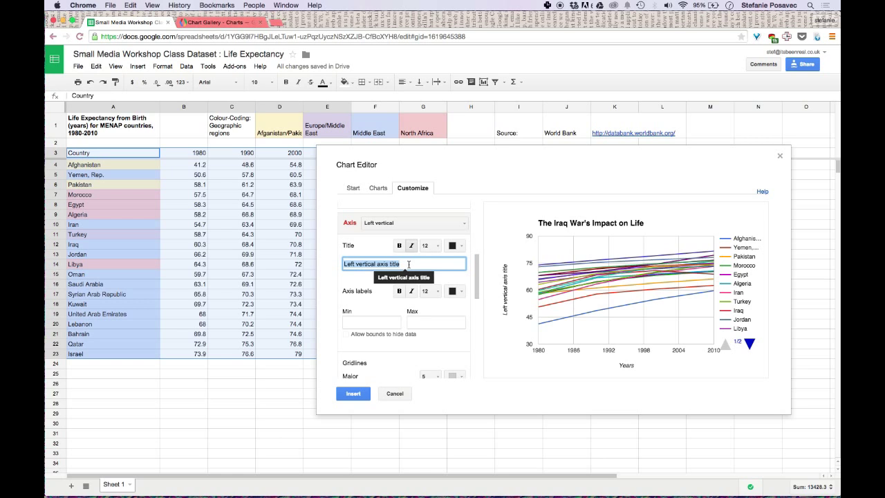
{"action": "type", "text": "Life expectancy (years)"}
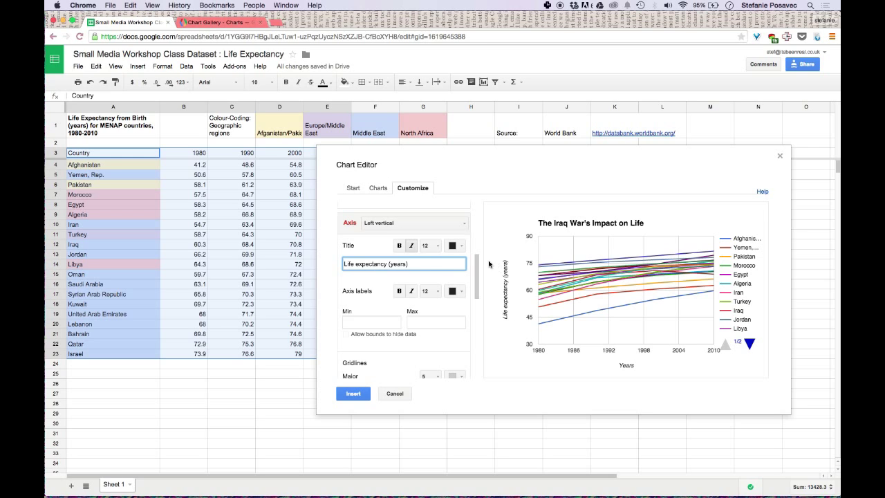
Step: Make the titles of both the left vertical axis and the horizontal axis bold
{"action": "left_click_drag", "start_coordinate": [478, 260], "coordinate": [475, 217]}
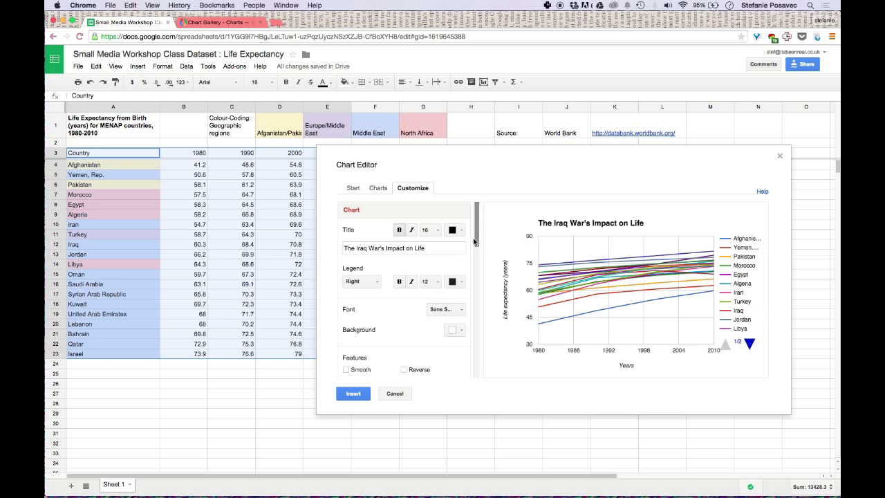
{"action": "left_click_drag", "start_coordinate": [477, 235], "coordinate": [478, 280]}
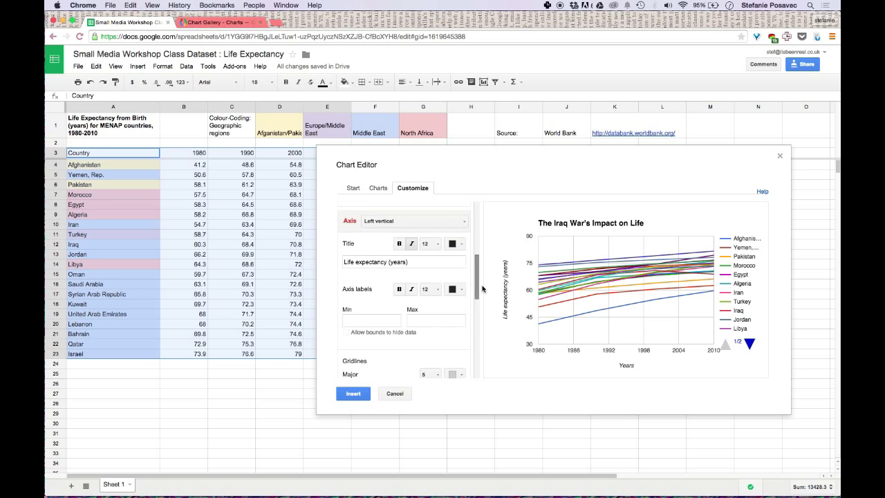
{"action": "left_click", "coordinate": [399, 247]}
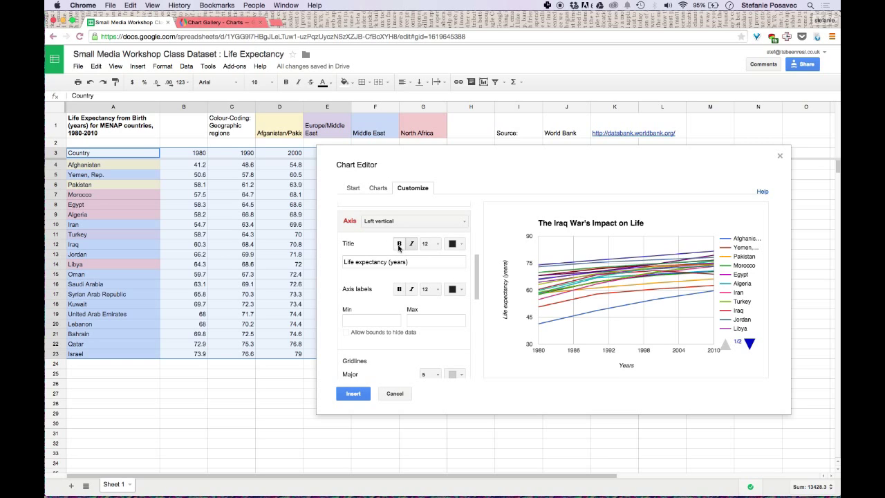
{"action": "left_click", "coordinate": [466, 222]}
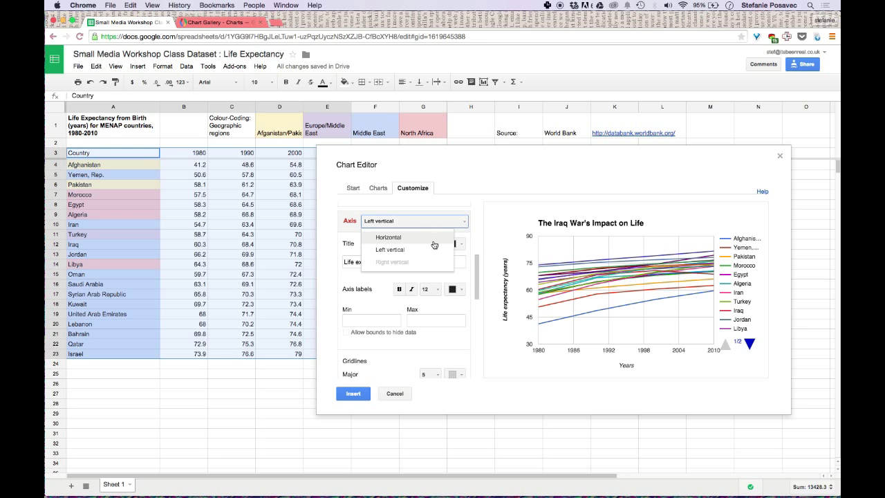
{"action": "left_click", "coordinate": [432, 239]}
{"action": "left_click", "coordinate": [398, 244]}
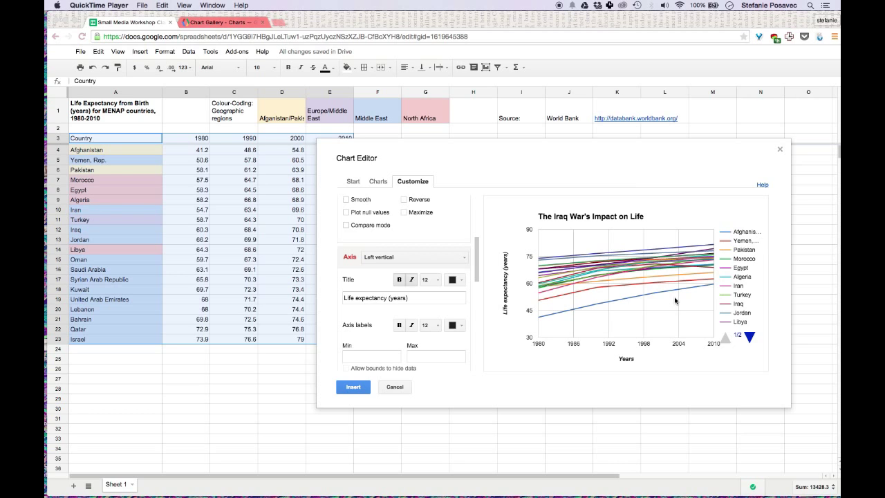
Step: Change the line color of the Afghanistan series to light grey
{"action": "left_click", "coordinate": [477, 266]}
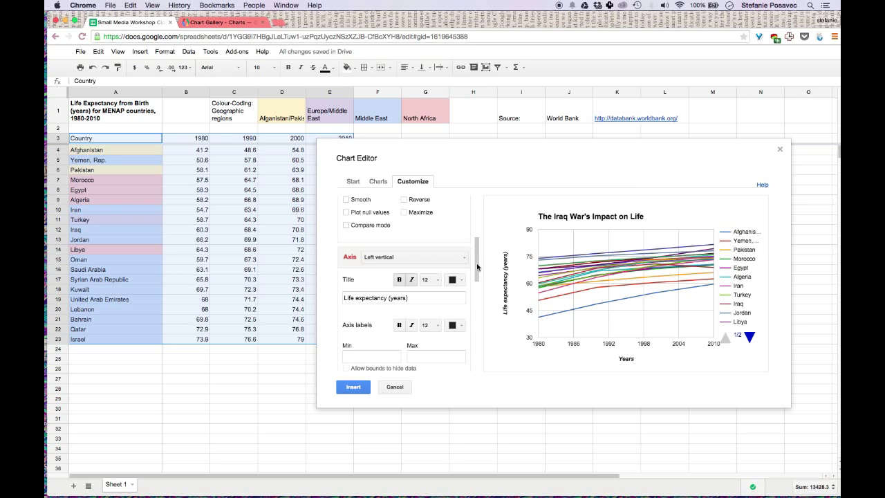
{"action": "left_click_drag", "start_coordinate": [477, 266], "coordinate": [472, 341]}
{"action": "scroll", "coordinate": [473, 340], "scroll_direction": "down", "scroll_amount": 5}
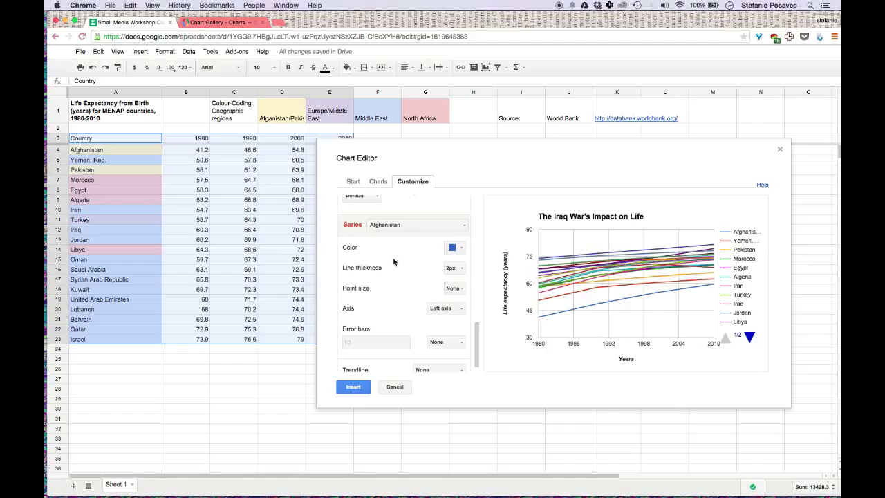
{"action": "left_click", "coordinate": [460, 250]}
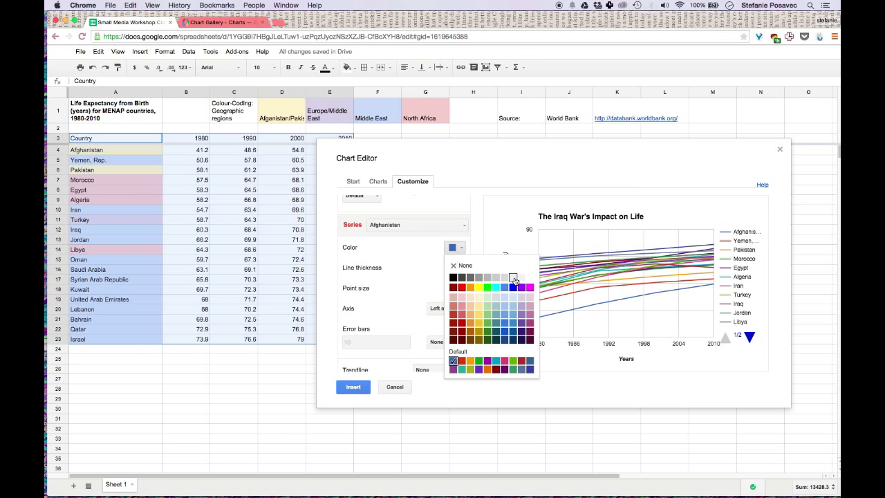
{"action": "left_click", "coordinate": [513, 277]}
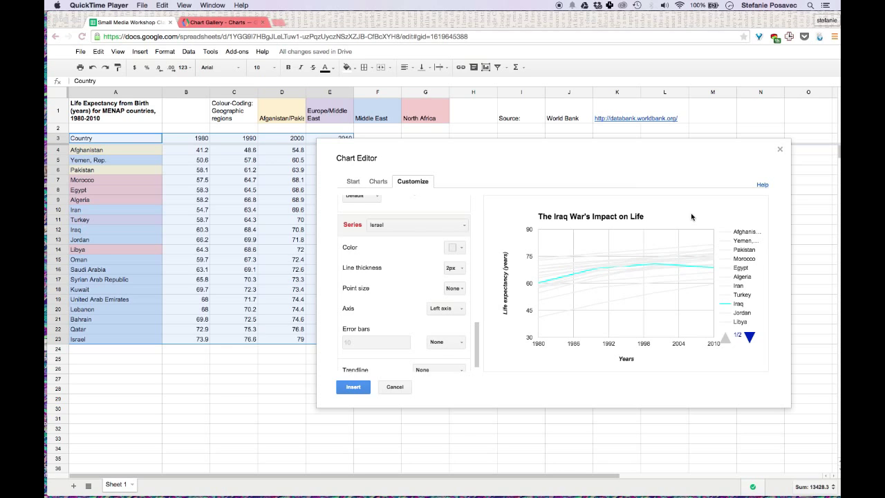
Step: Insert the finished line chart into the sheet and move it off the data into the empty columns beside the table
{"action": "left_click", "coordinate": [360, 388]}
{"action": "left_click", "coordinate": [361, 389]}
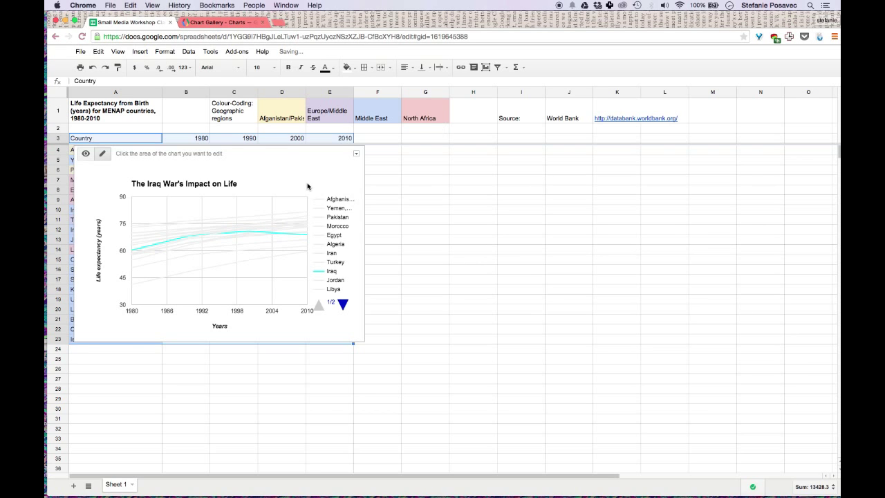
{"action": "left_click_drag", "start_coordinate": [277, 156], "coordinate": [668, 178]}
{"action": "left_click", "coordinate": [616, 139]}
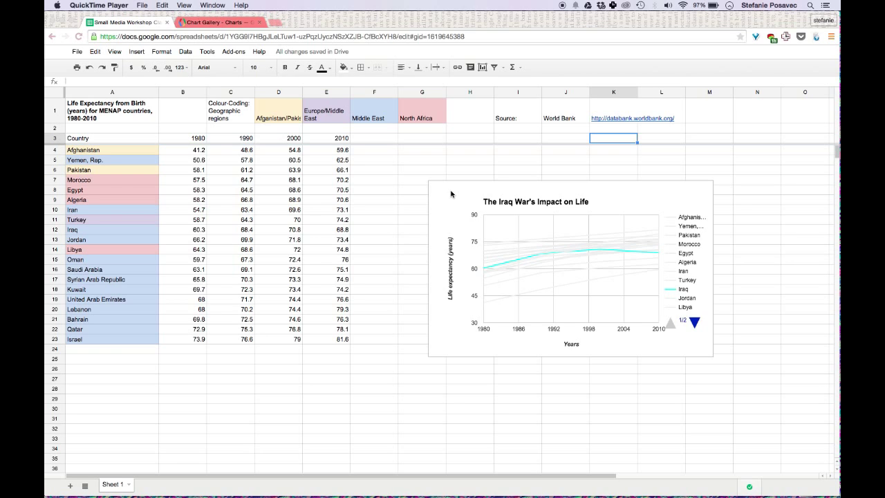
Step: Enlarge the inserted line chart and reposition it next to the data table
{"action": "left_click", "coordinate": [451, 193]}
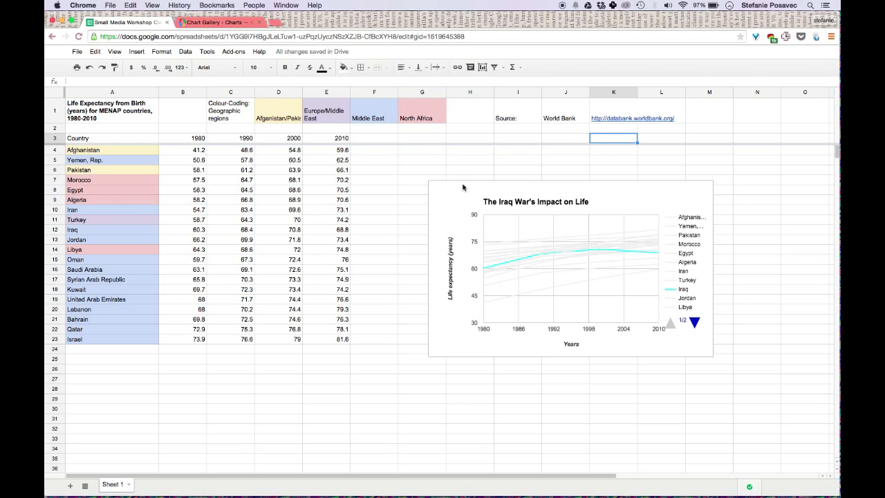
{"action": "left_click", "coordinate": [466, 187]}
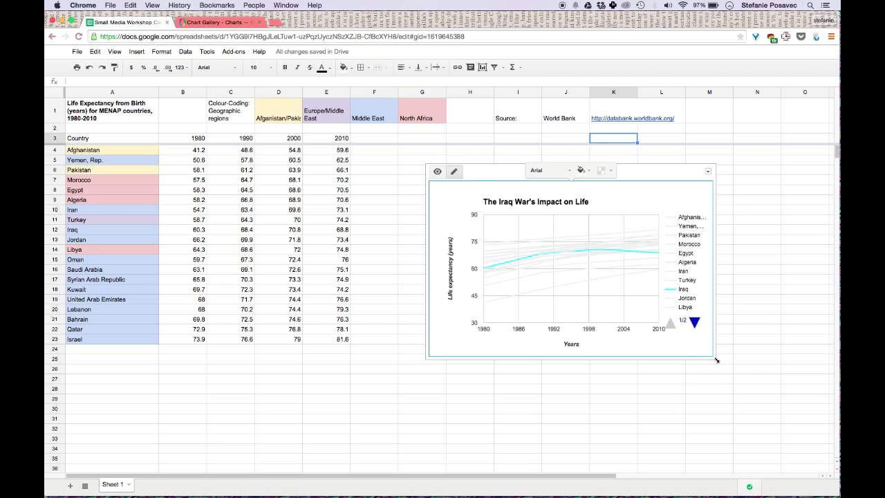
{"action": "left_click_drag", "start_coordinate": [714, 359], "coordinate": [820, 407]}
{"action": "left_click_drag", "start_coordinate": [764, 169], "coordinate": [711, 163]}
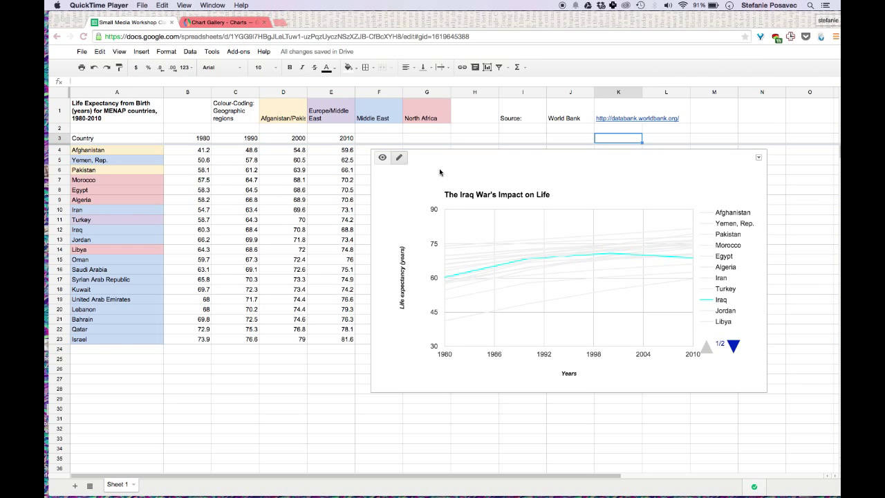
Step: Move the line chart far down the sheet, clear of the data table's rows
{"action": "left_click", "coordinate": [436, 172]}
{"action": "left_click", "coordinate": [424, 174]}
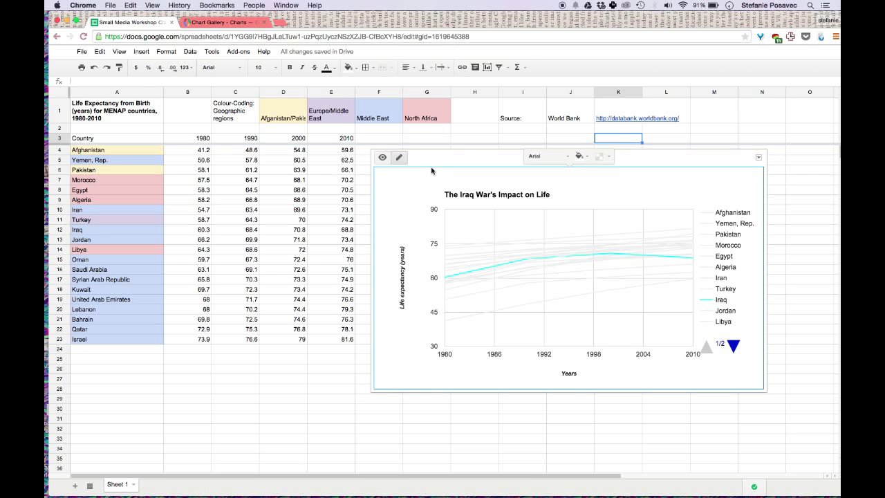
{"action": "left_click_drag", "start_coordinate": [430, 157], "coordinate": [680, 483]}
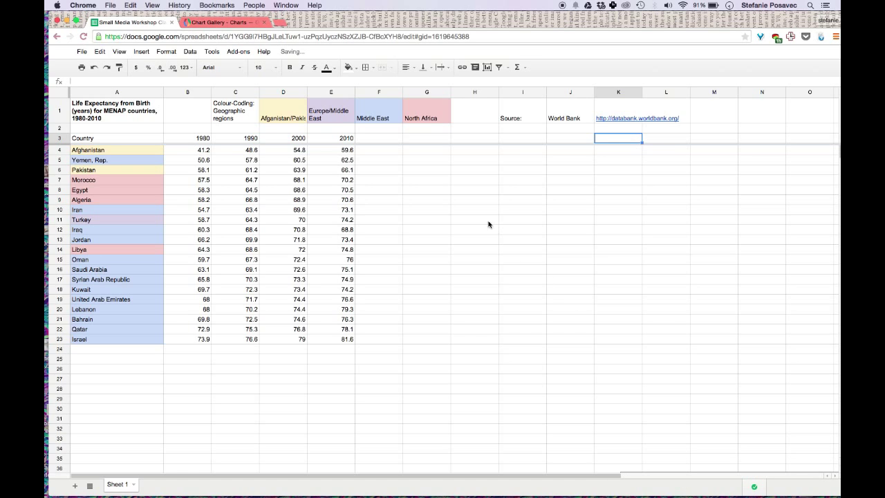
{"action": "left_click", "coordinate": [435, 182]}
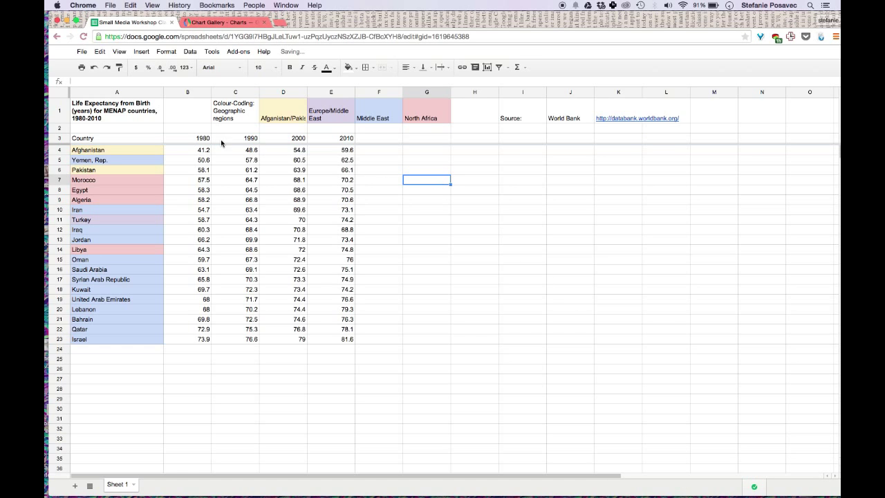
Step: Start a new chart from the country names in A4:A23 combined with their 2010 values in E4:E23
{"action": "left_click", "coordinate": [115, 154]}
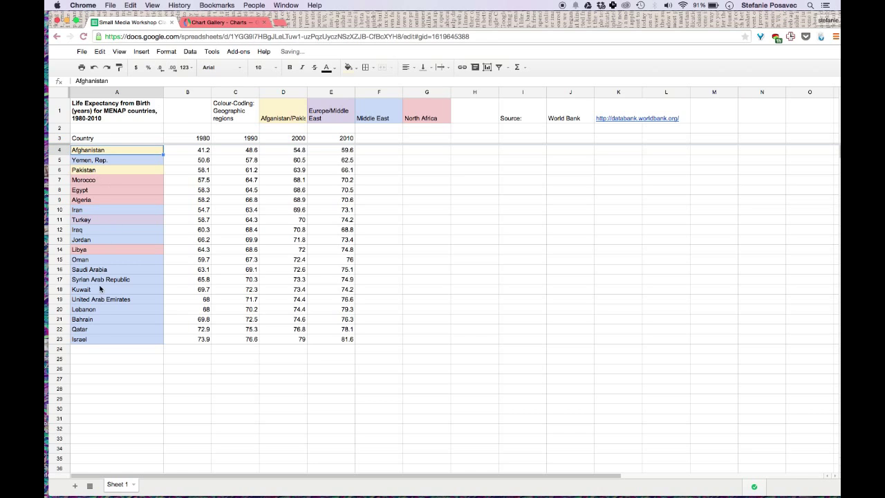
{"action": "left_click", "coordinate": [91, 340], "text": "shift"}
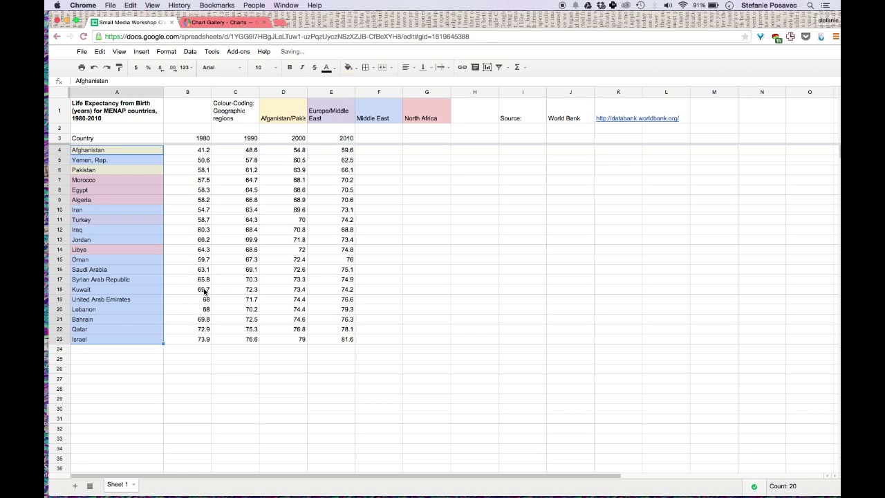
{"action": "left_click", "coordinate": [331, 150]}
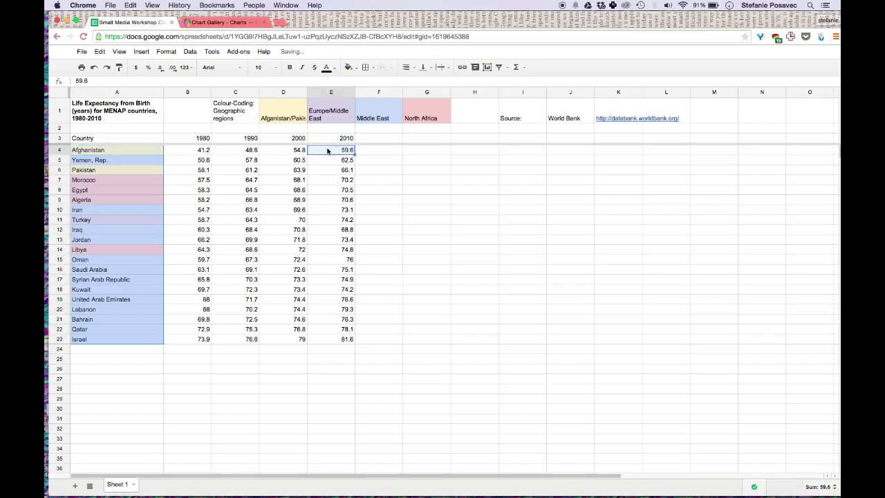
{"action": "left_click", "coordinate": [318, 341], "text": "shift"}
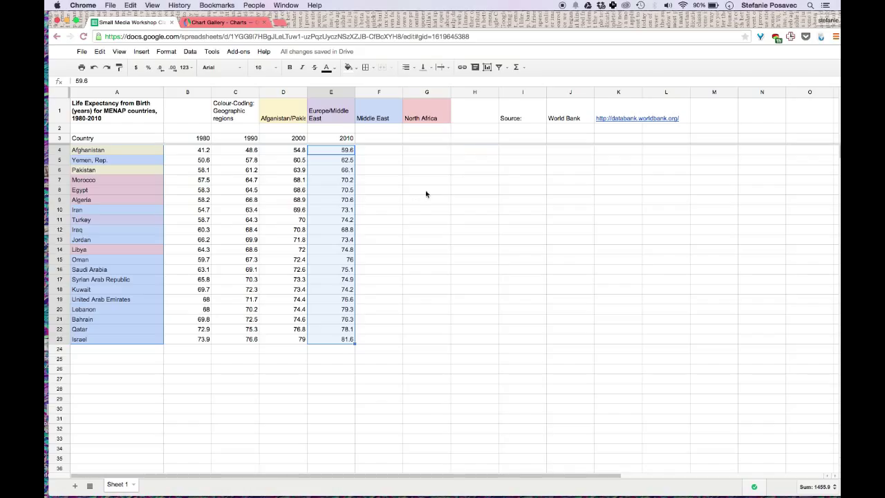
{"action": "left_click", "coordinate": [487, 67]}
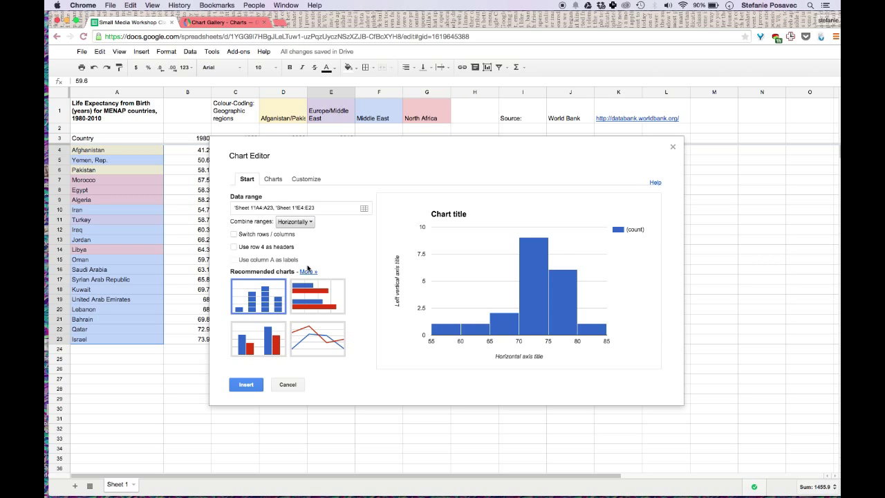
Step: Change the chart type to the map variant that shows each country as a bubble marker
{"action": "left_click", "coordinate": [308, 273]}
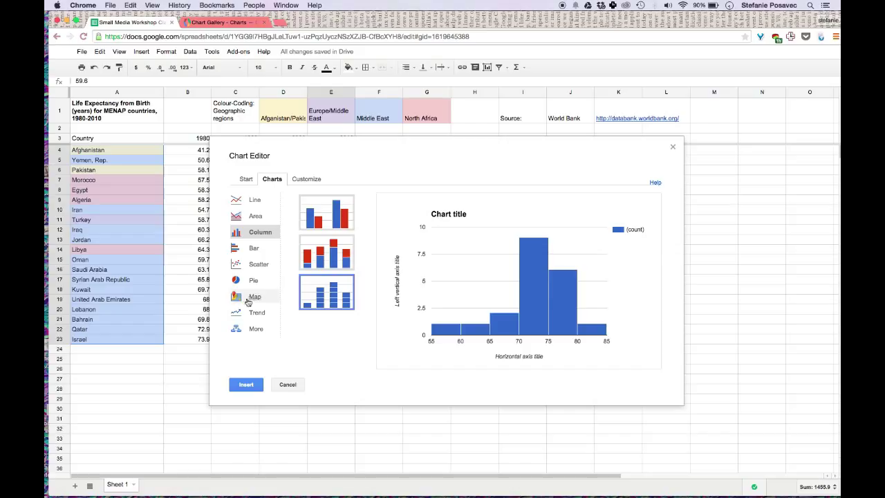
{"action": "left_click", "coordinate": [240, 299]}
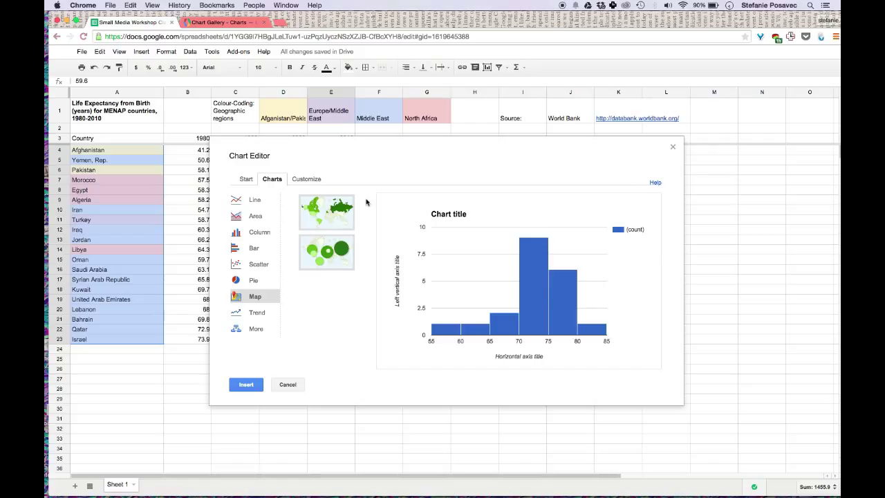
{"action": "left_click", "coordinate": [326, 248]}
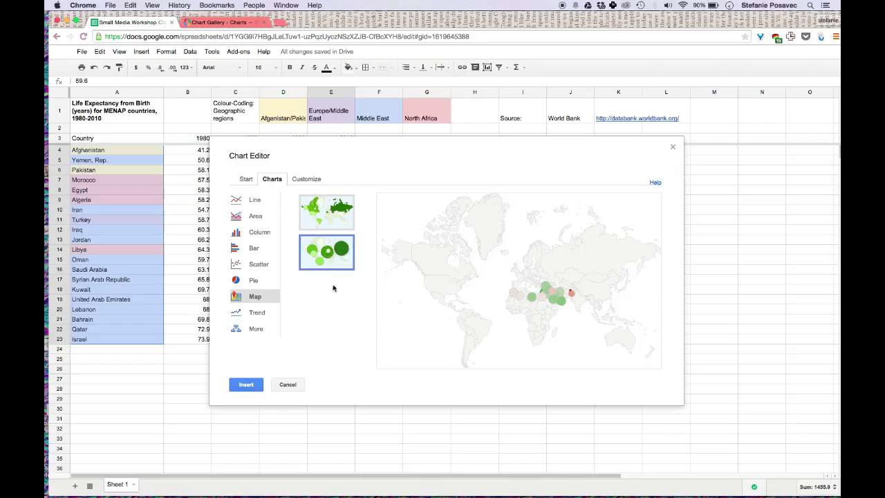
Step: Preview the map with the Asia and Europe regions, and set its region to Africa
{"action": "left_click", "coordinate": [310, 181]}
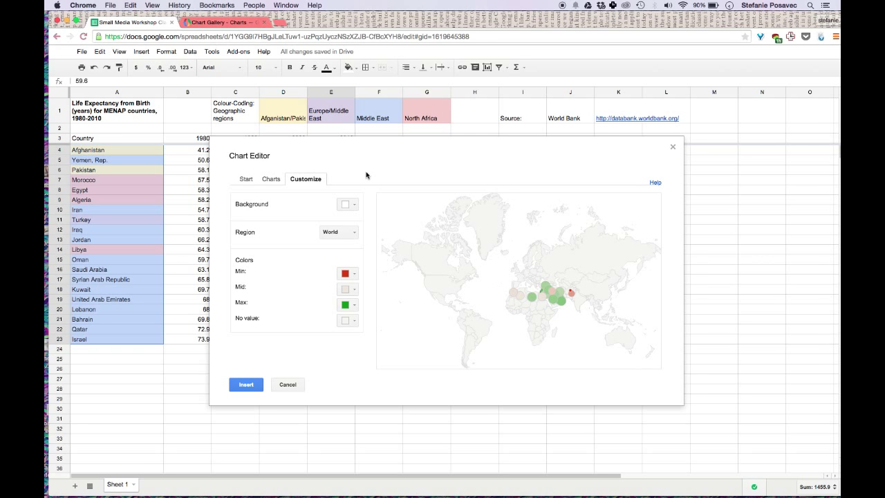
{"action": "left_click", "coordinate": [349, 235]}
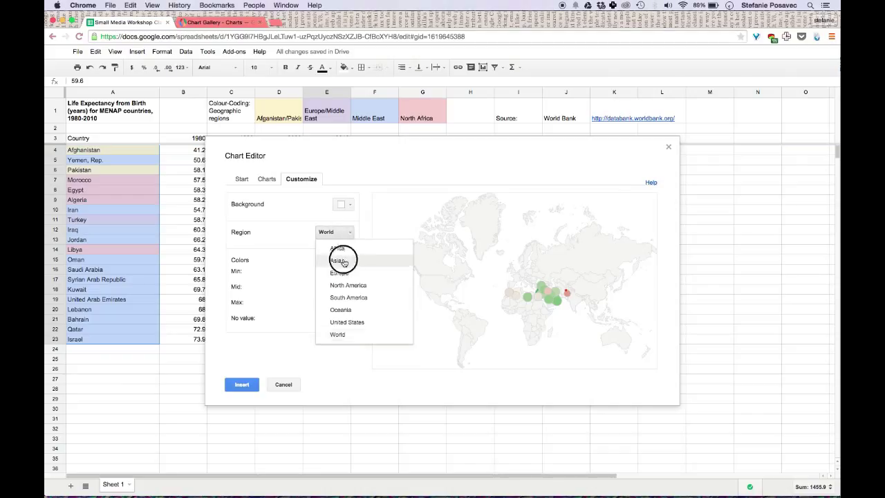
{"action": "left_click", "coordinate": [340, 260]}
{"action": "left_click", "coordinate": [346, 235]}
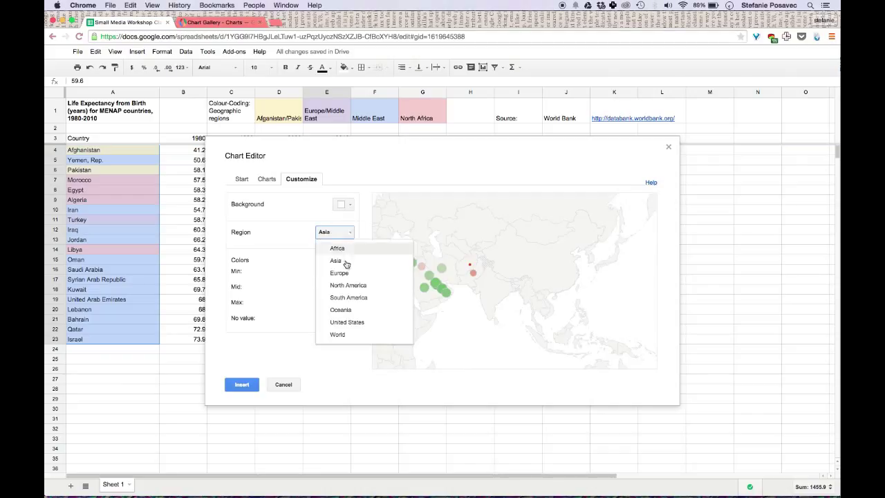
{"action": "left_click", "coordinate": [339, 274]}
{"action": "left_click", "coordinate": [346, 235]}
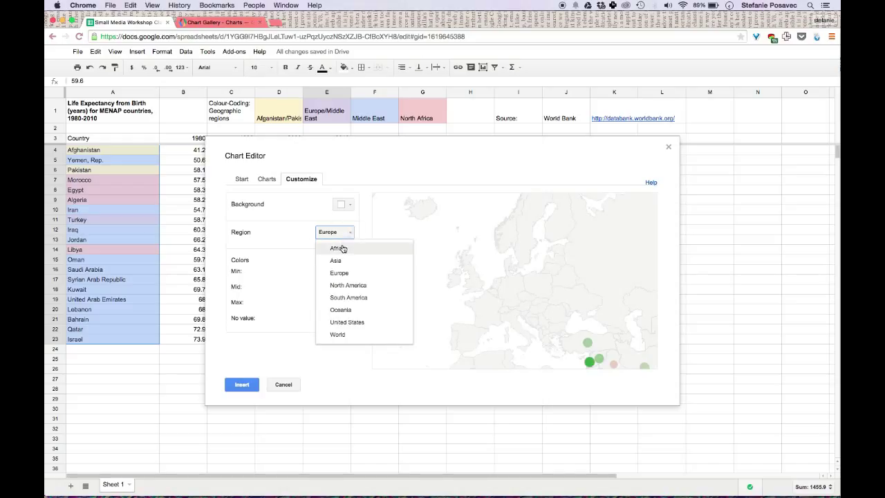
{"action": "left_click", "coordinate": [342, 248]}
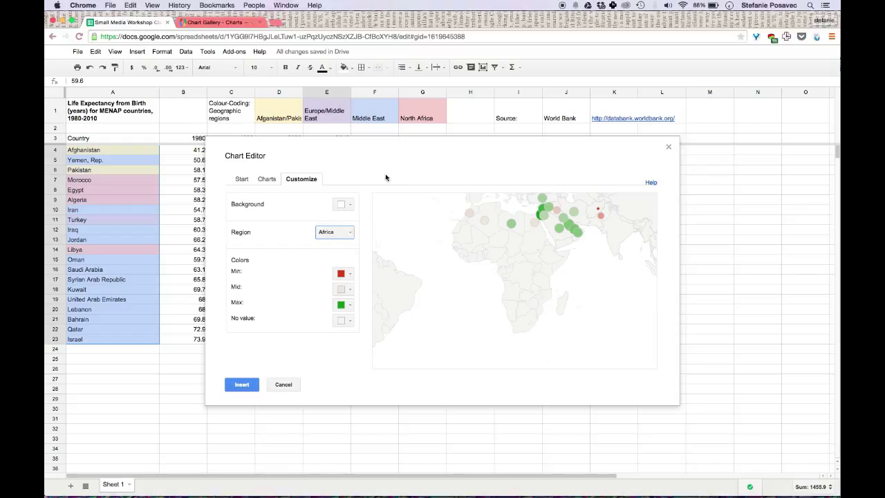
{"action": "key", "text": "super+Tab"}
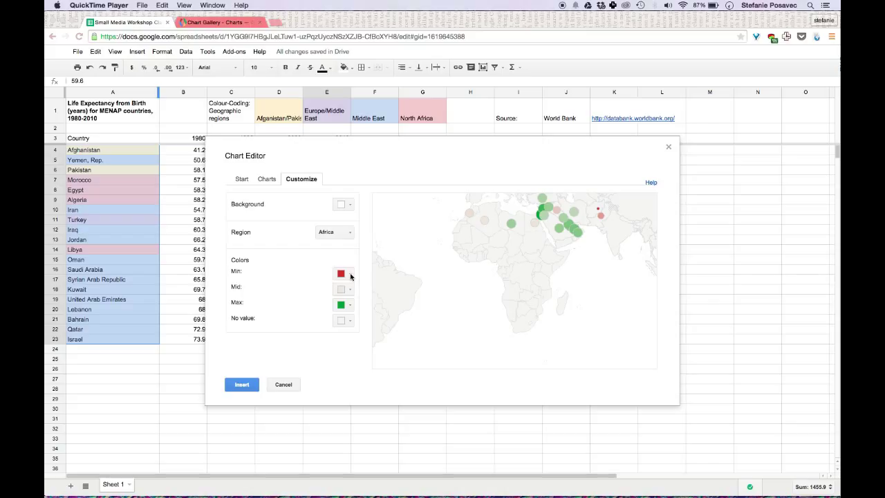
{"action": "key", "text": "super+Tab"}
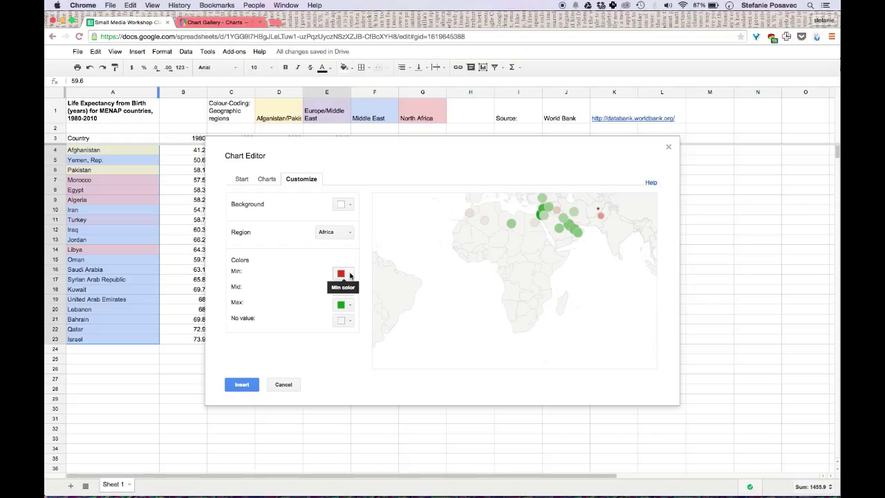
Step: Recolor the map's value scale with cyan for Min, light grey-teal for Mid and very dark teal for Max
{"action": "left_click", "coordinate": [349, 275]}
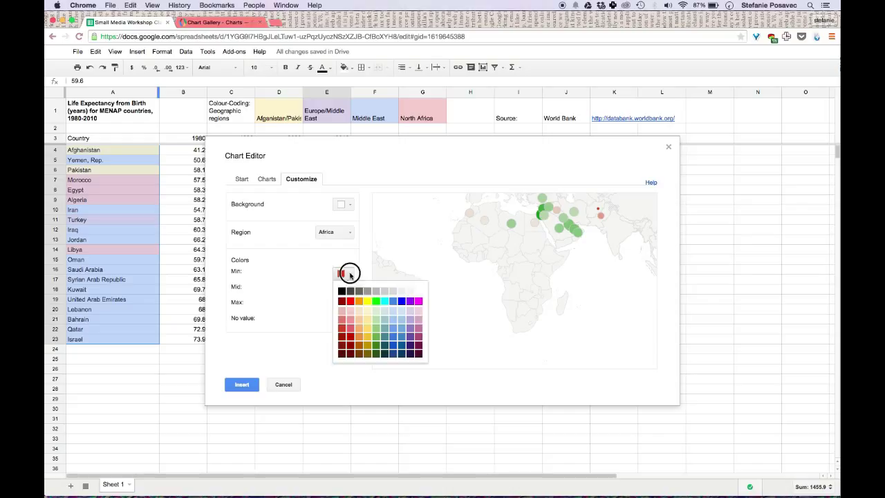
{"action": "left_click", "coordinate": [384, 303]}
{"action": "left_click", "coordinate": [346, 289]}
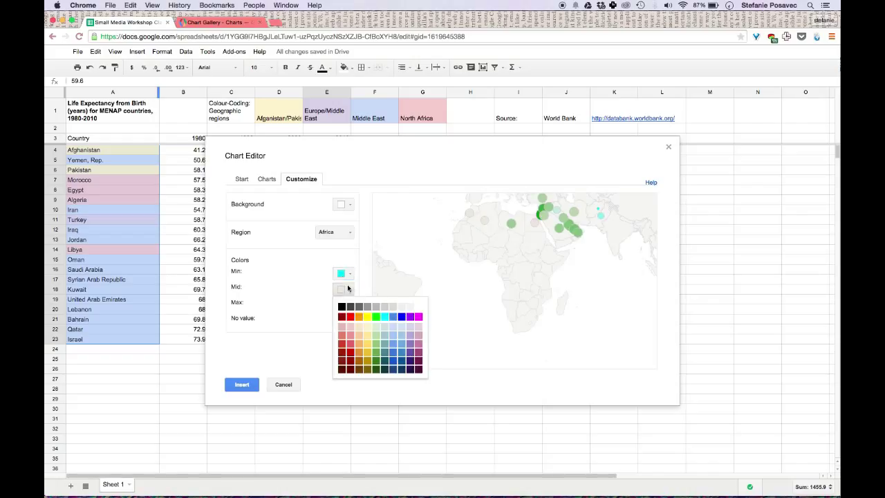
{"action": "left_click", "coordinate": [384, 344]}
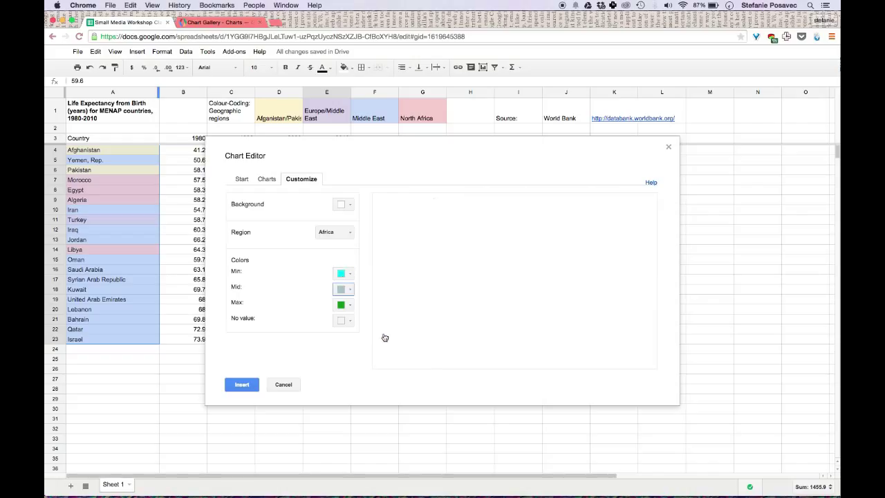
{"action": "left_click", "coordinate": [349, 305]}
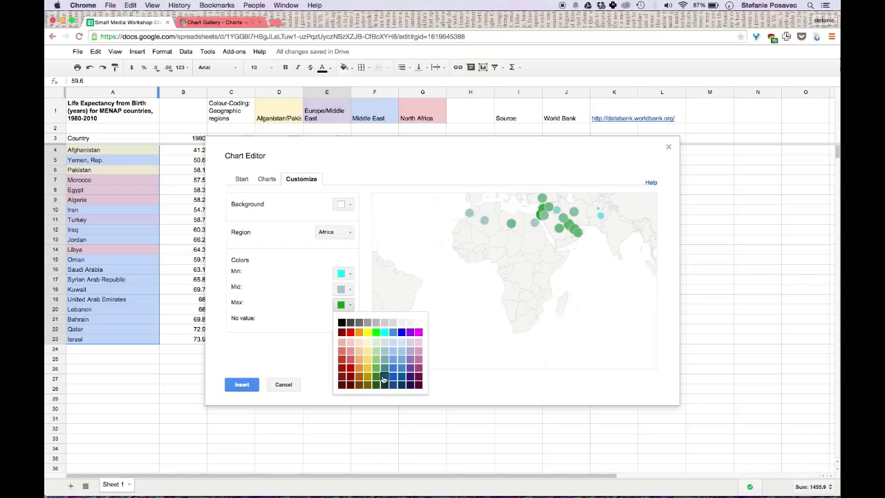
{"action": "left_click", "coordinate": [384, 378]}
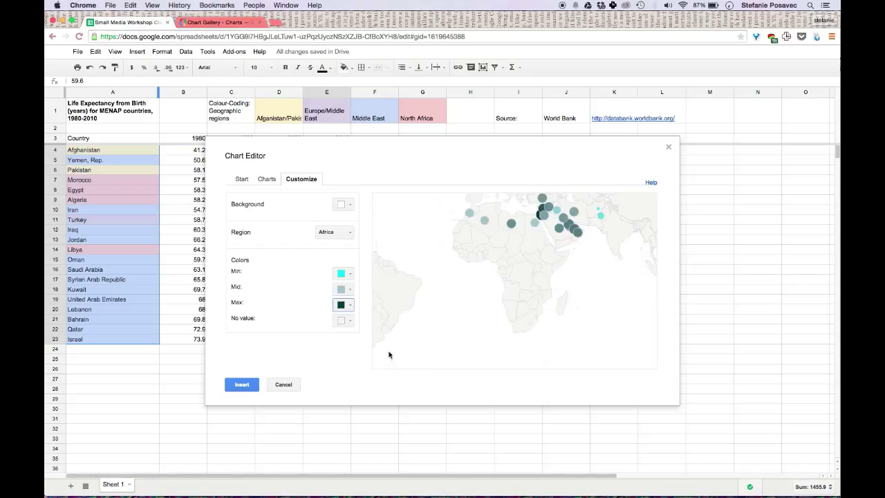
Step: Insert the map chart into the sheet and move it off the data into the empty columns beside the table
{"action": "key", "text": "ctrl+super+Escape"}
{"action": "mouse_move", "coordinate": [577, 214]}
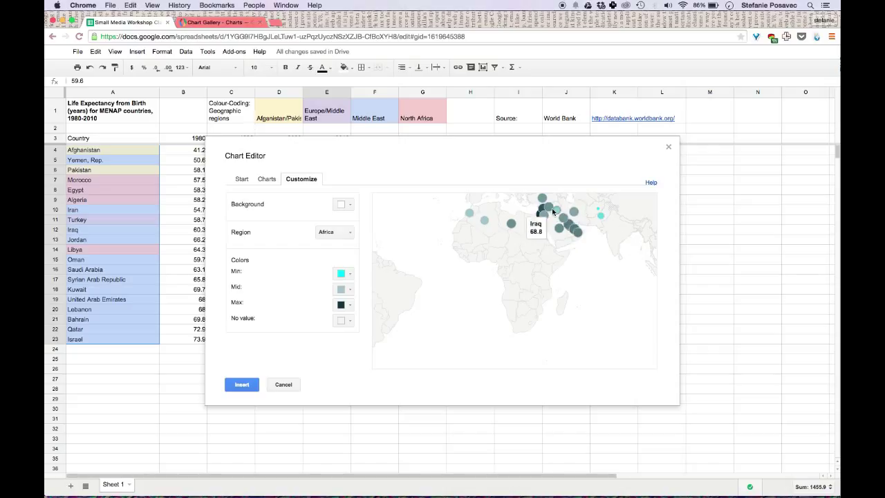
{"action": "mouse_move", "coordinate": [542, 200]}
{"action": "mouse_move", "coordinate": [511, 223]}
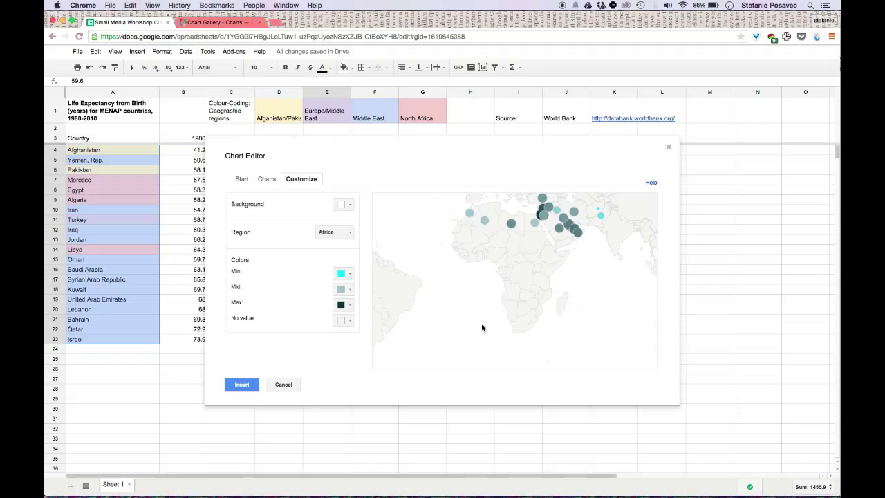
{"action": "left_click", "coordinate": [243, 384]}
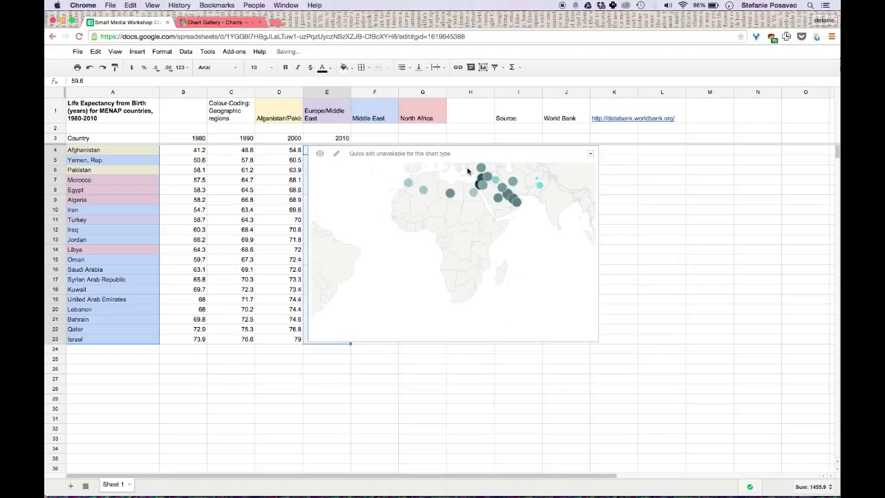
{"action": "left_click", "coordinate": [491, 153]}
{"action": "left_click_drag", "start_coordinate": [491, 153], "coordinate": [565, 160]}
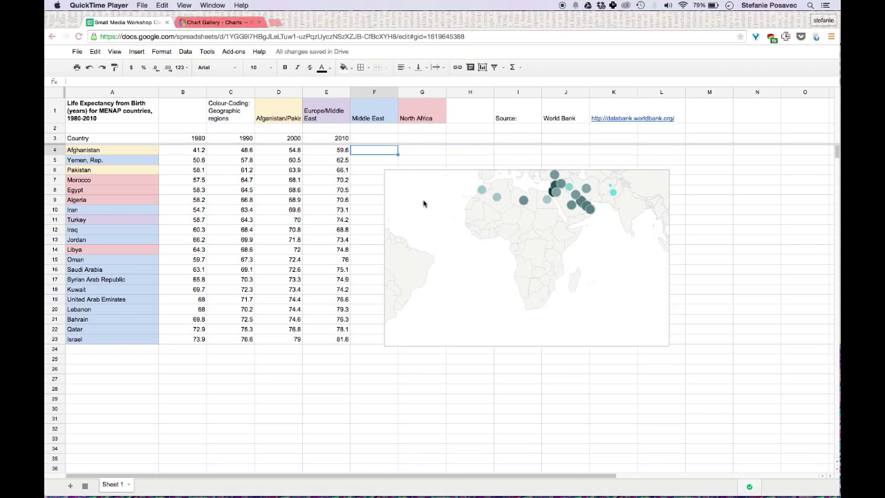
Step: Move the map chart down the sheet, below the data table's rows
{"action": "left_click", "coordinate": [422, 195]}
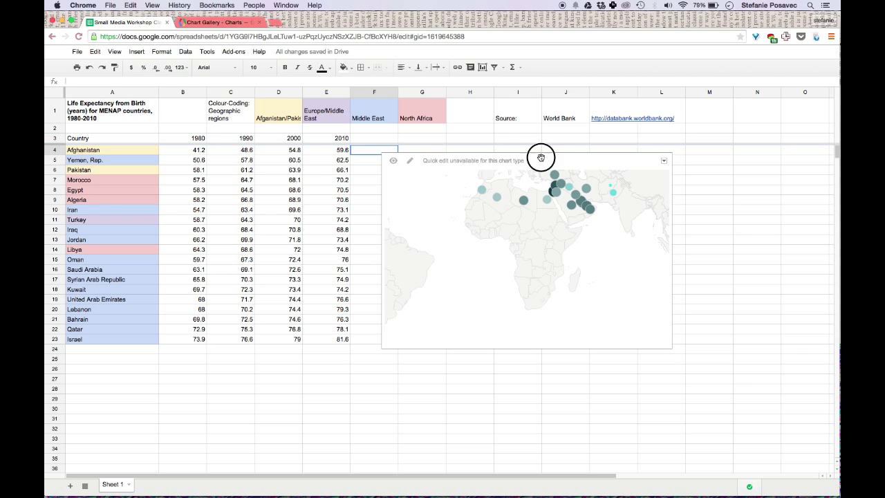
{"action": "left_click_drag", "start_coordinate": [556, 163], "coordinate": [739, 465]}
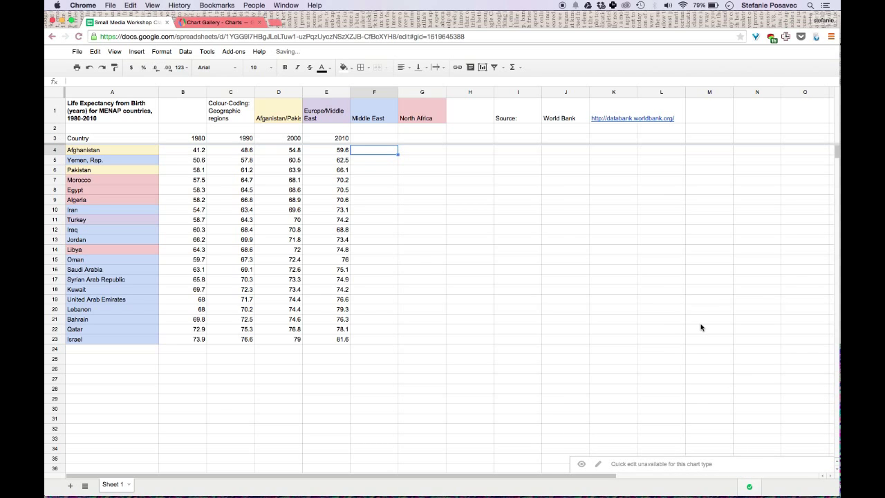
{"action": "left_click", "coordinate": [700, 323]}
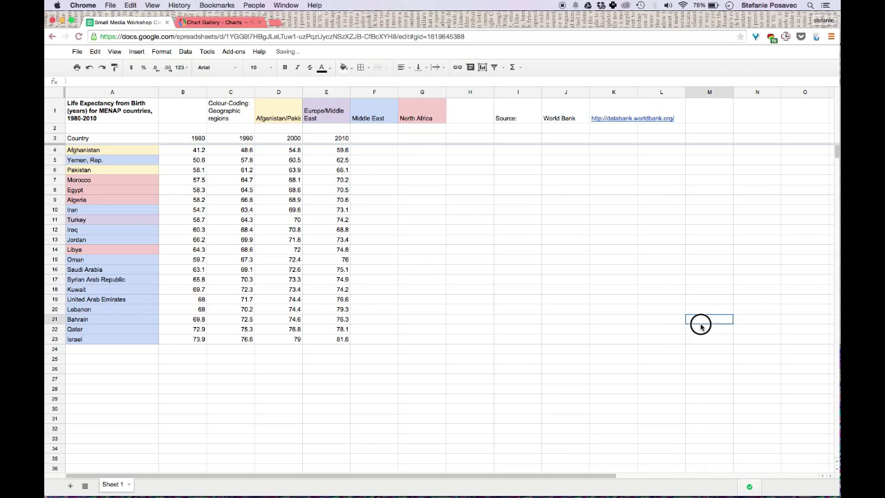
Step: Start a bar chart from the whole data table A3:E23, using row 3 as headers
{"action": "left_click", "coordinate": [113, 138]}
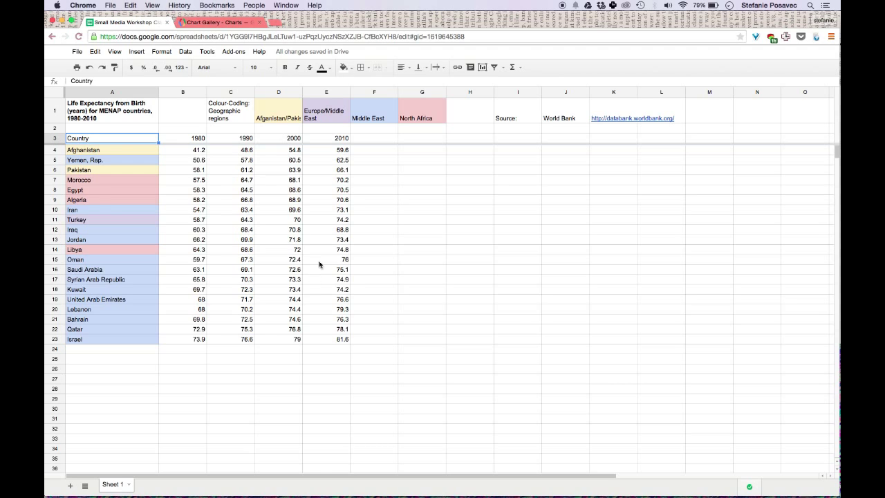
{"action": "left_click", "coordinate": [328, 339], "text": "shift"}
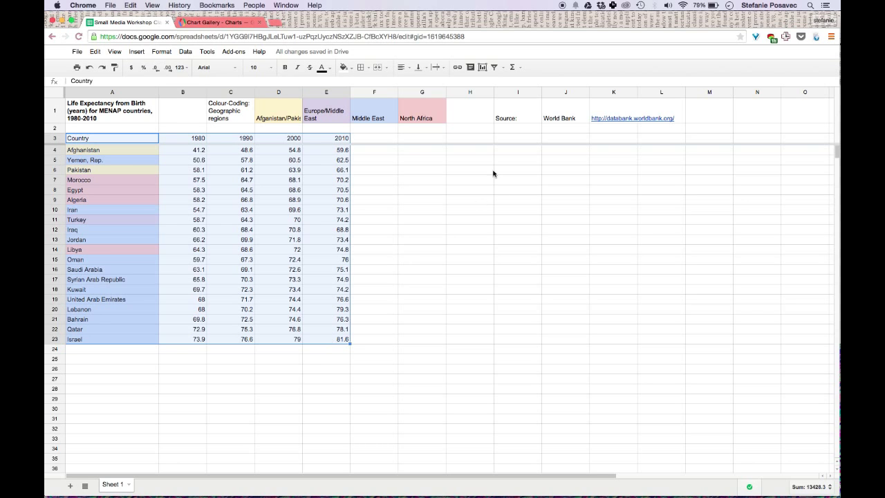
{"action": "left_click", "coordinate": [483, 67]}
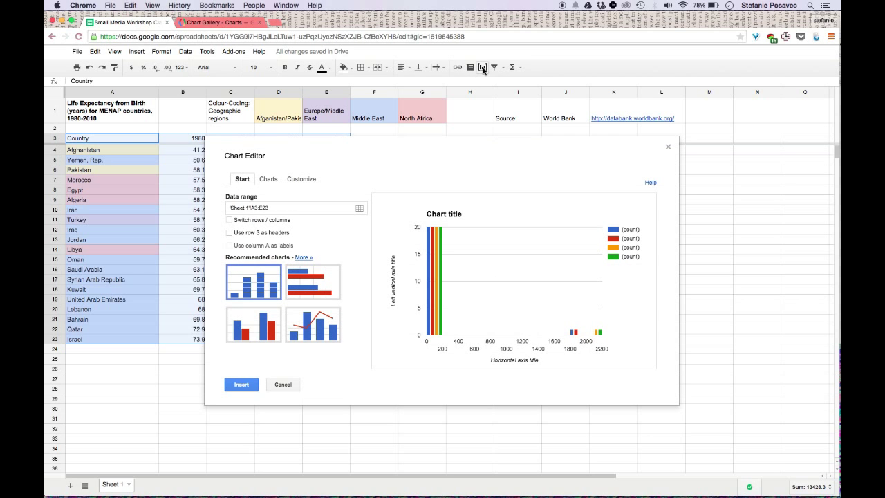
{"action": "left_click", "coordinate": [229, 233]}
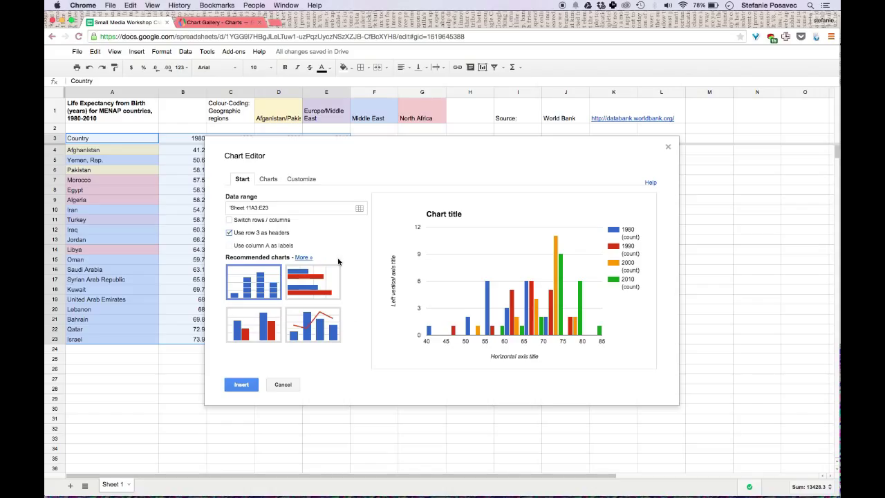
{"action": "left_click", "coordinate": [309, 292]}
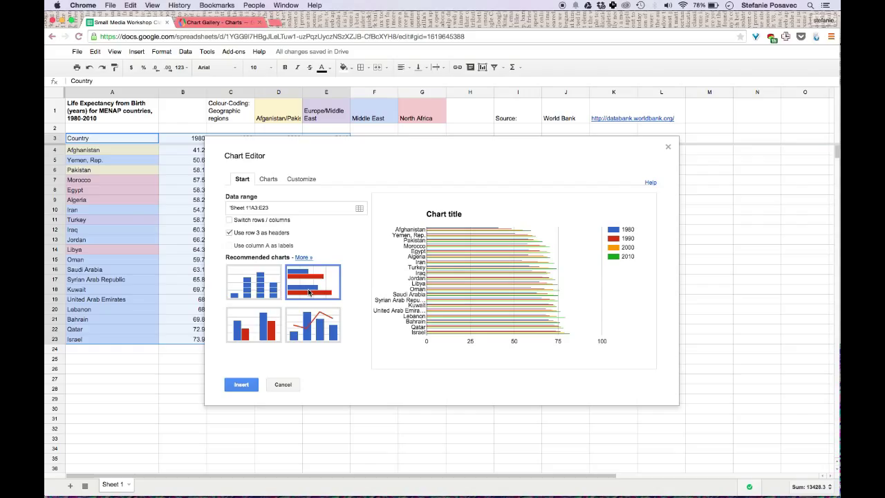
Step: Title the bar chart "Life Expectancy from Birth (years) for MENAP countries, 1980-2010"
{"action": "left_click", "coordinate": [310, 180]}
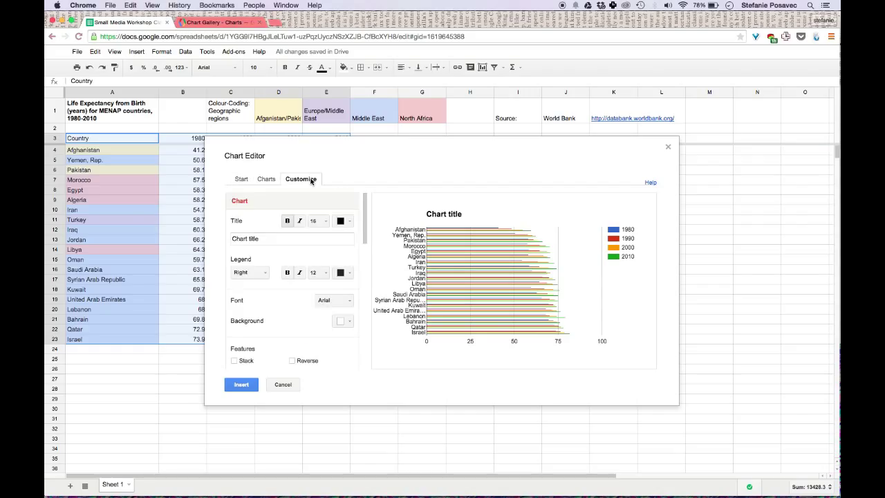
{"action": "left_click", "coordinate": [262, 240]}
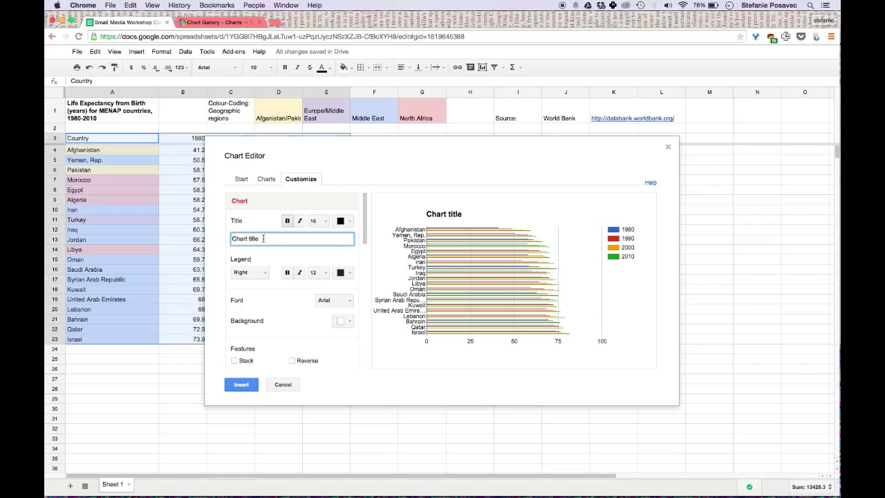
{"action": "left_click_drag", "start_coordinate": [263, 238], "coordinate": [232, 237]}
{"action": "type", "text": "Life Expectancy from Birth Y"}
{"action": "key", "text": "BackSpace"}
{"action": "type", "text": "(years) for MENAP countries,"}
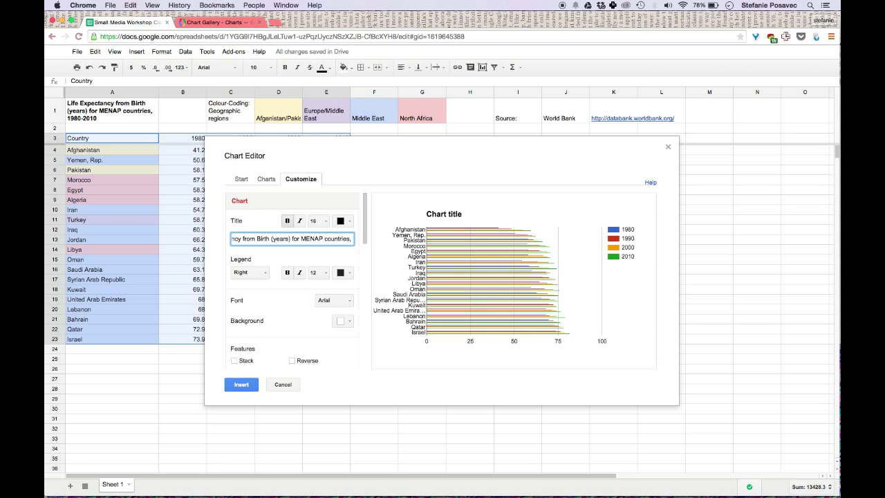
{"action": "type", "text": "1980-2010"}
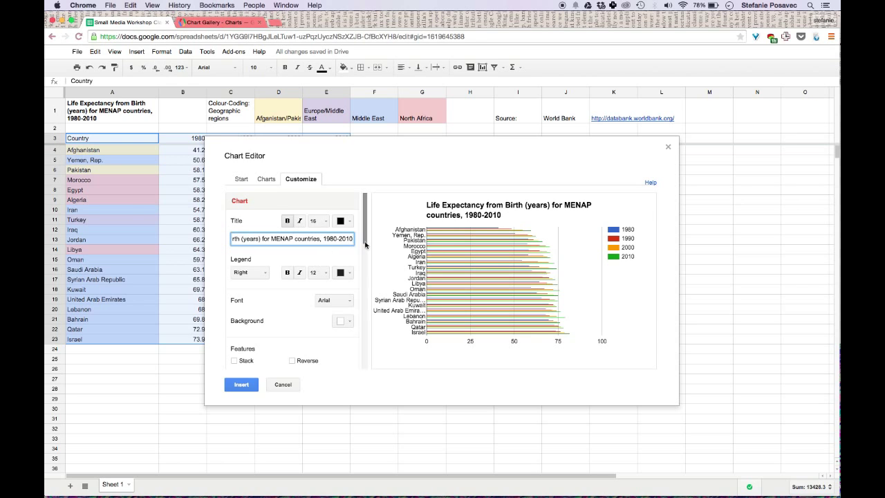
Step: Title the horizontal axis "Years" and the left vertical axis "Life expectancy (years)", with the vertical axis title in bold
{"action": "left_click_drag", "start_coordinate": [365, 237], "coordinate": [370, 292]}
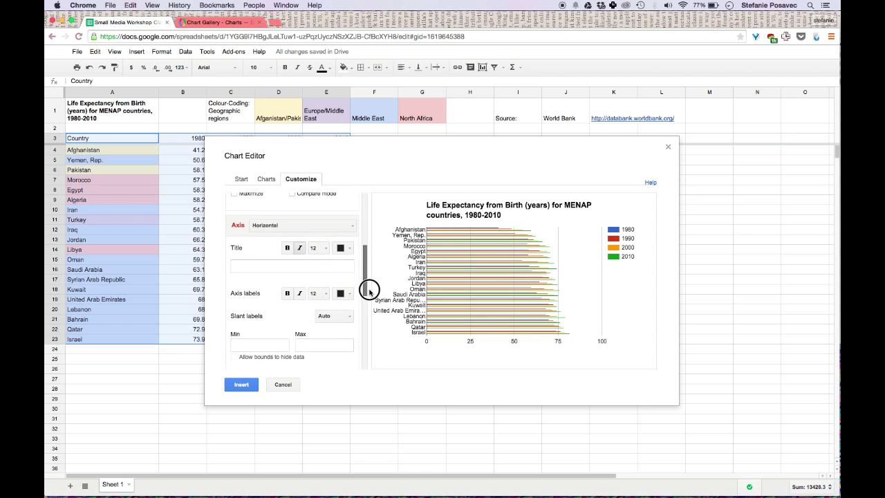
{"action": "left_click", "coordinate": [258, 265]}
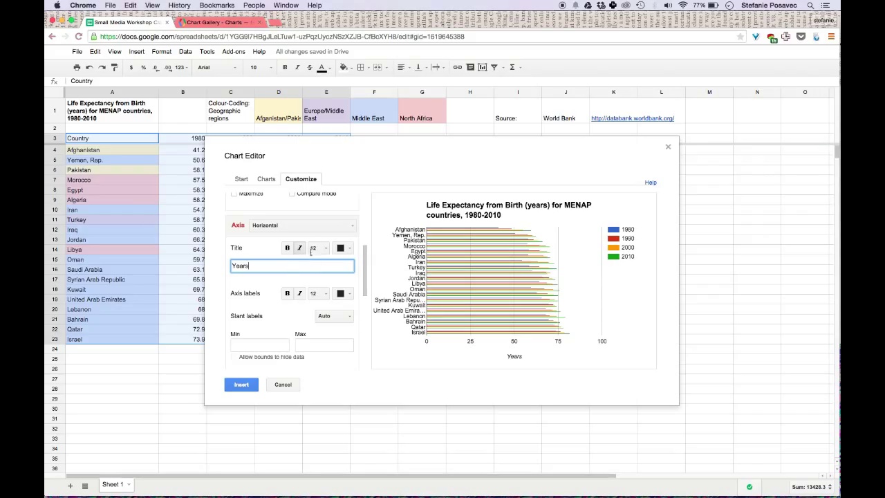
{"action": "left_click", "coordinate": [311, 229]}
{"action": "left_click", "coordinate": [280, 250]}
{"action": "left_click", "coordinate": [282, 265]}
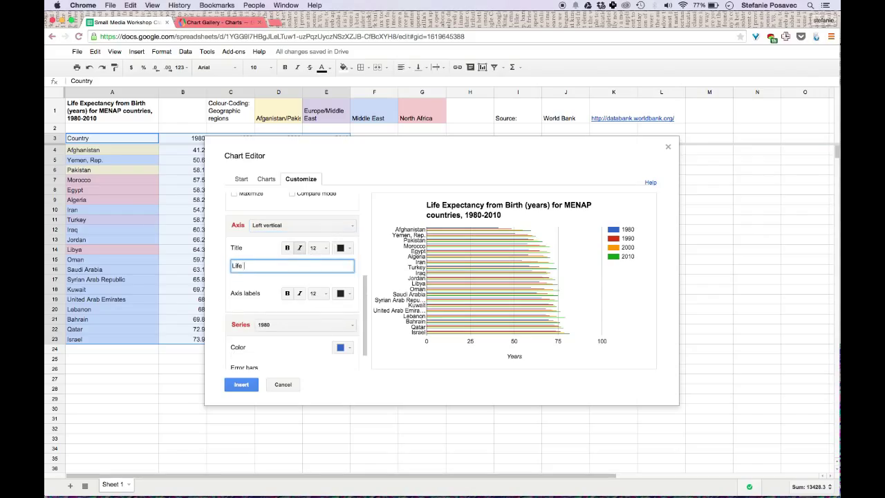
{"action": "type", "text": "Life expectncy ("}
{"action": "key", "text": "BackSpace"}
{"action": "key", "text": "BackSpace"}
{"action": "key", "text": "BackSpace"}
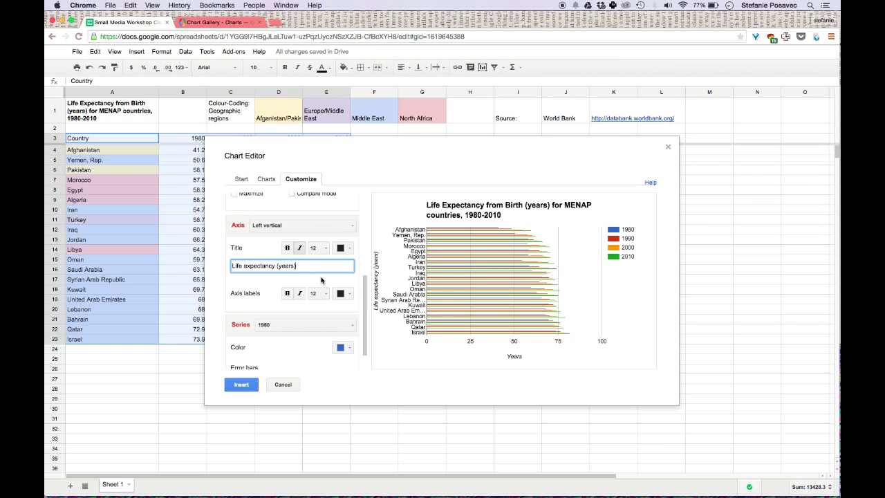
{"action": "left_click", "coordinate": [288, 248]}
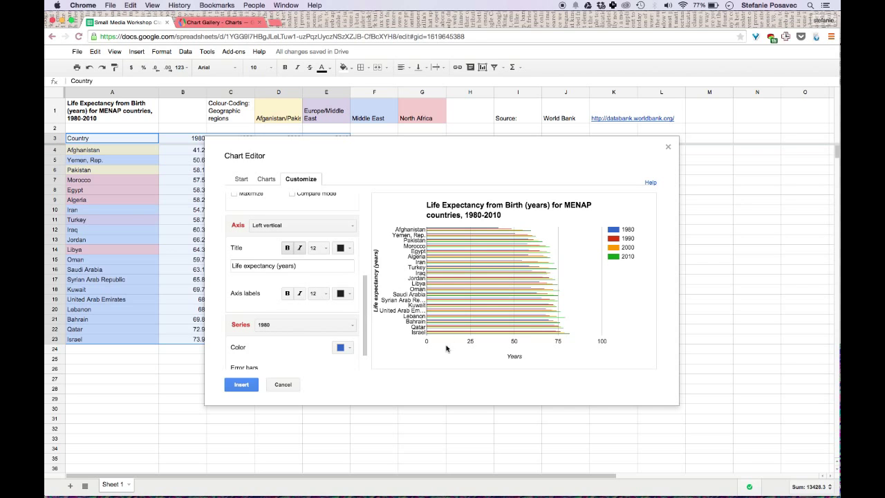
Step: Make the horizontal axis title bold, leaving its axis labels in regular weight
{"action": "left_click", "coordinate": [312, 227]}
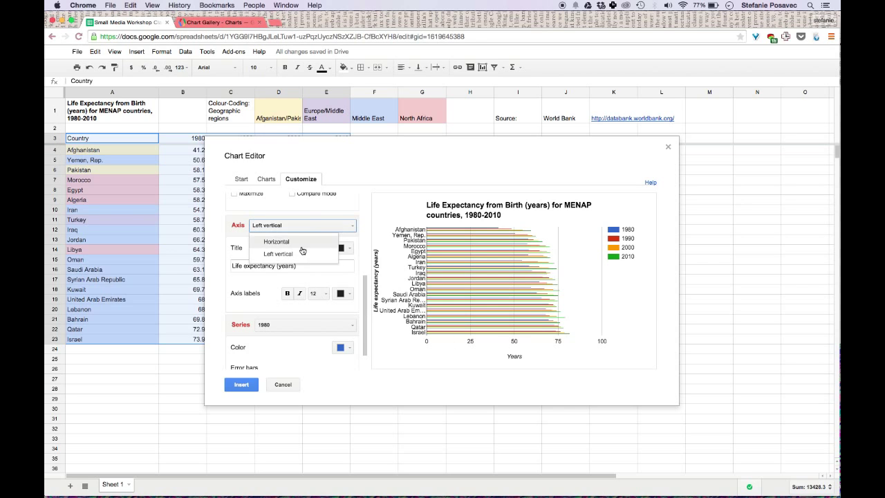
{"action": "left_click", "coordinate": [300, 256]}
{"action": "left_click", "coordinate": [298, 229]}
{"action": "left_click", "coordinate": [292, 244]}
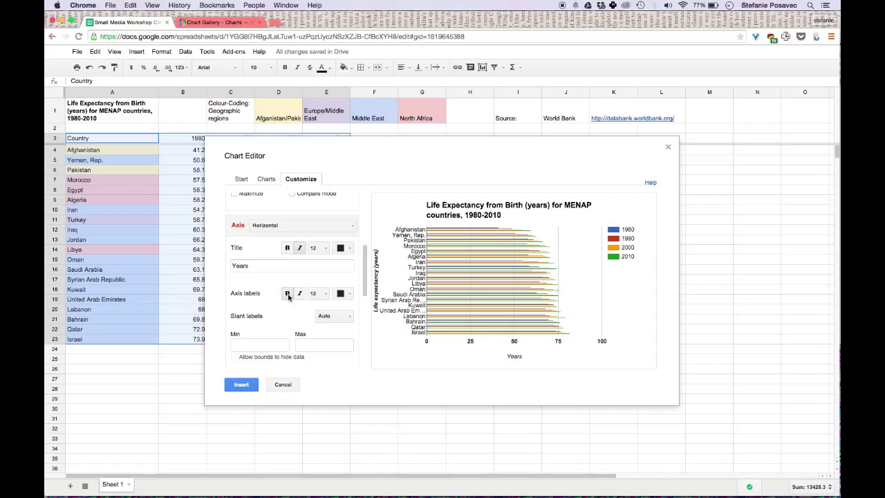
{"action": "left_click", "coordinate": [288, 294]}
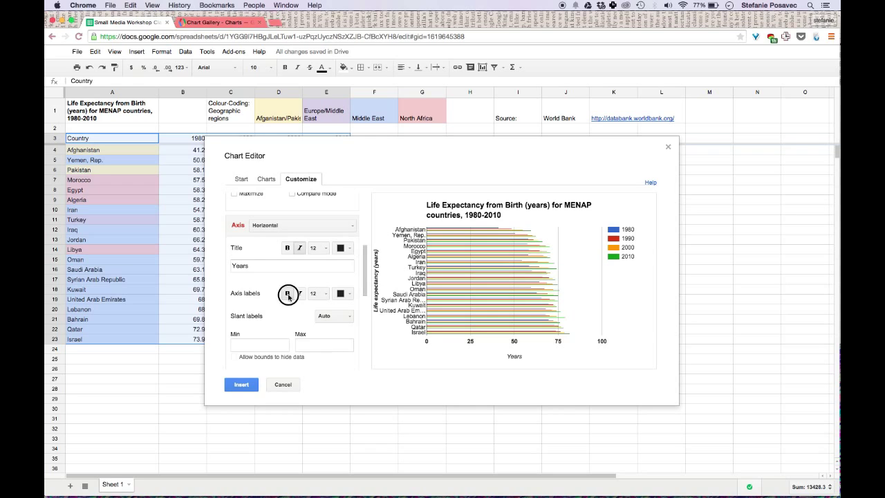
{"action": "left_click", "coordinate": [287, 247]}
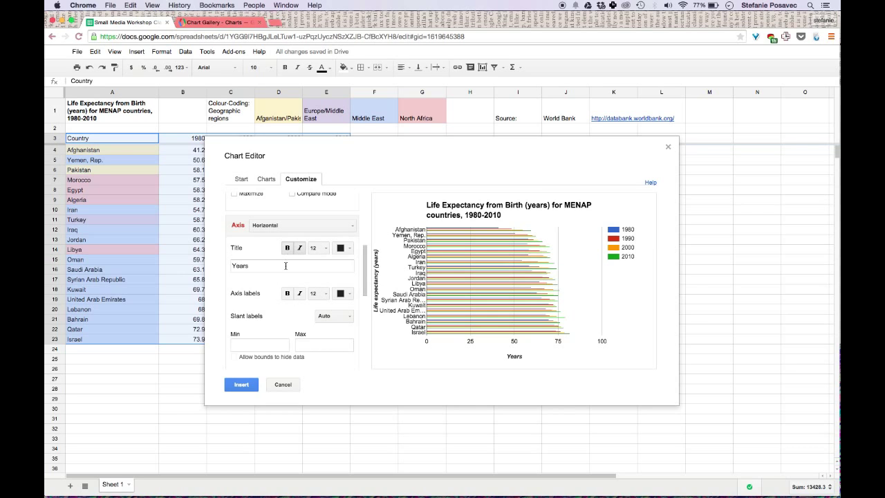
{"action": "left_click", "coordinate": [328, 227]}
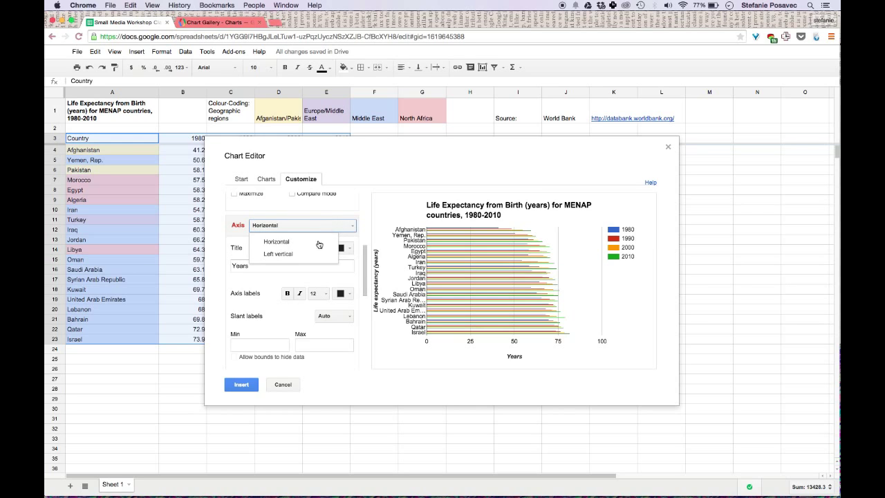
{"action": "left_click", "coordinate": [315, 251]}
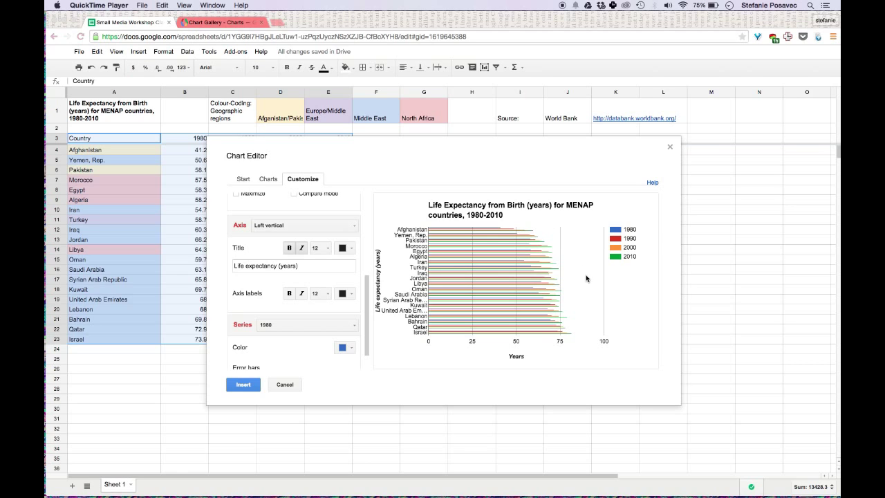
Step: Color the bar chart's 2010 series cyan
{"action": "left_click", "coordinate": [367, 332]}
{"action": "left_click_drag", "start_coordinate": [365, 296], "coordinate": [365, 340]}
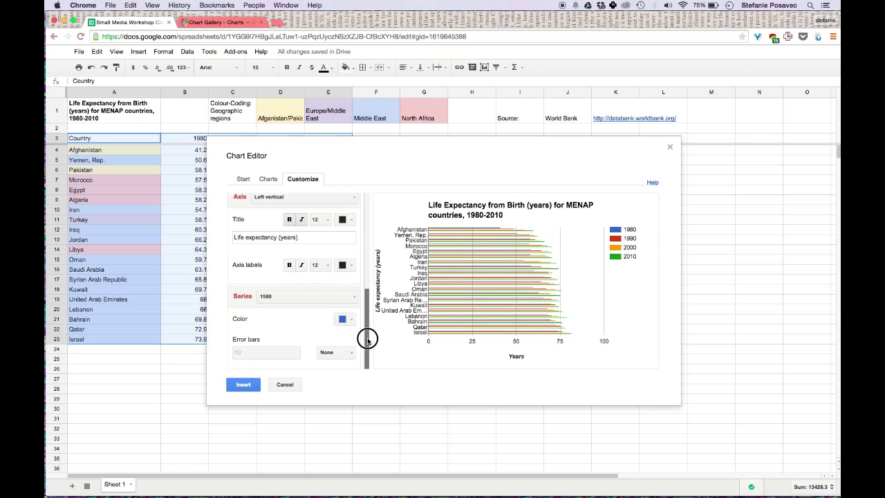
{"action": "left_click", "coordinate": [354, 298]}
{"action": "left_click", "coordinate": [289, 351]}
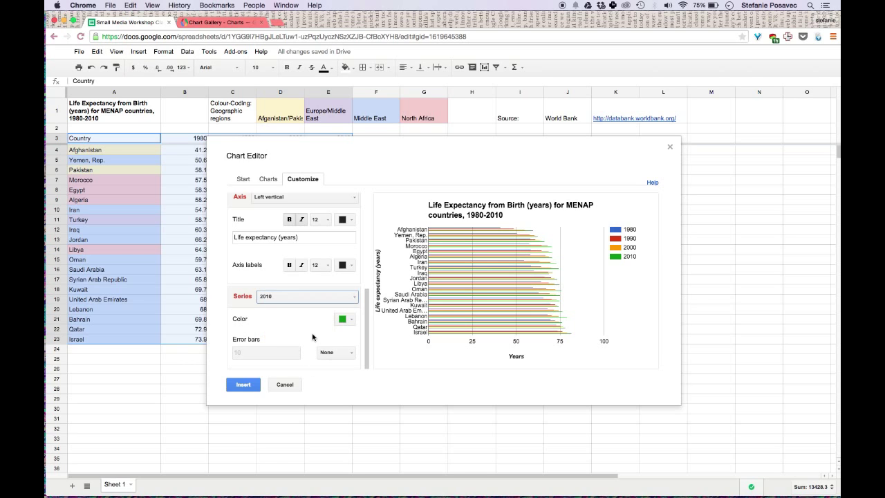
{"action": "left_click", "coordinate": [343, 320]}
{"action": "left_click", "coordinate": [386, 358]}
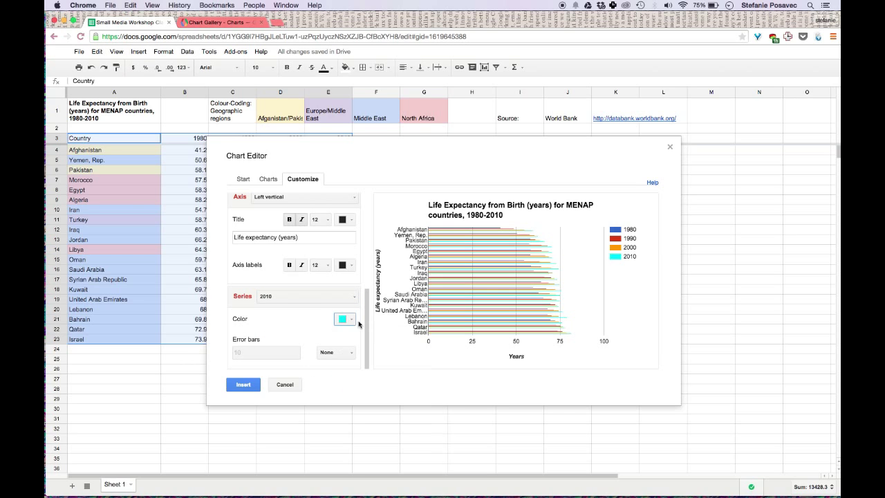
Step: Color the 2000 series very light grey
{"action": "left_click", "coordinate": [339, 299]}
{"action": "left_click", "coordinate": [349, 336]}
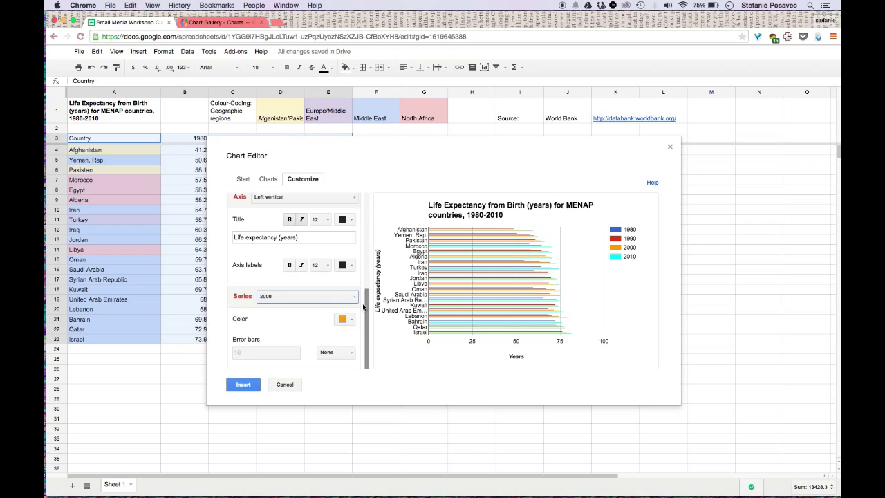
{"action": "left_click", "coordinate": [344, 319]}
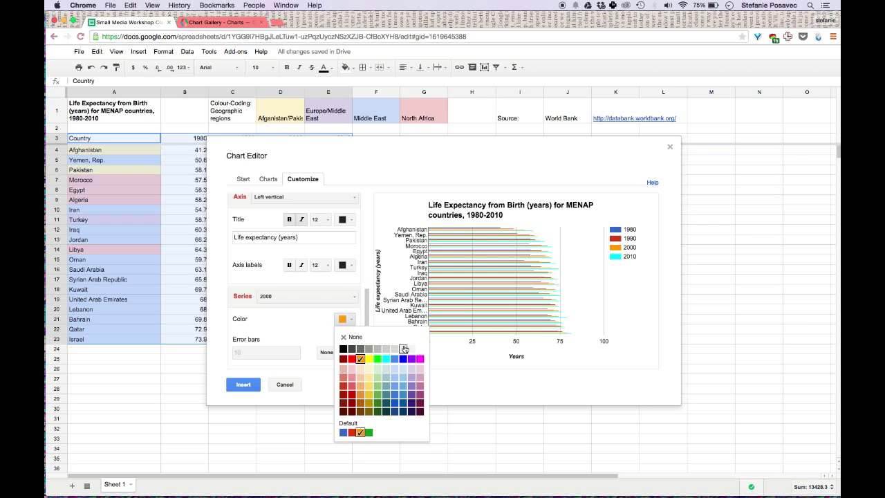
{"action": "left_click", "coordinate": [405, 348]}
Step: Color the 1990 series the same very light grey as the 2000 series
{"action": "left_click", "coordinate": [340, 299]}
{"action": "left_click", "coordinate": [330, 325]}
{"action": "left_click", "coordinate": [353, 298]}
{"action": "left_click", "coordinate": [314, 325]}
{"action": "left_click", "coordinate": [345, 319]}
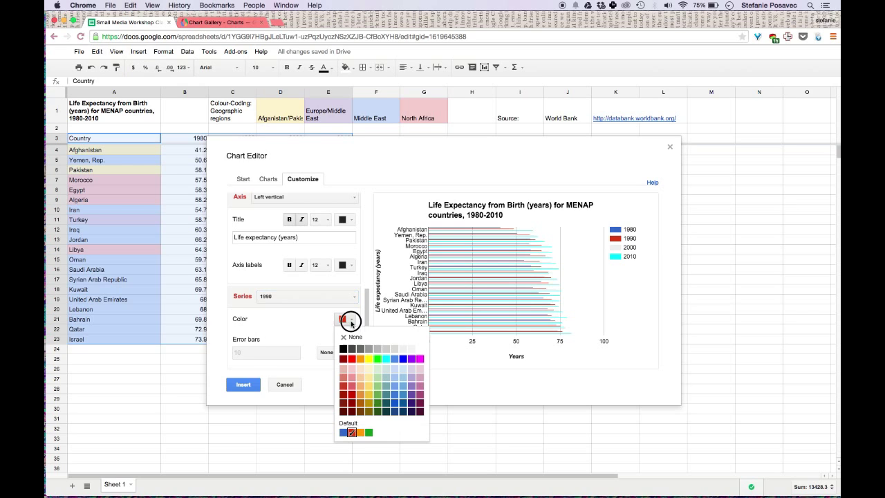
{"action": "left_click", "coordinate": [403, 348]}
Step: Color the 1980 series very light grey, matching the 1990 and 2000 series
{"action": "left_click", "coordinate": [351, 297]}
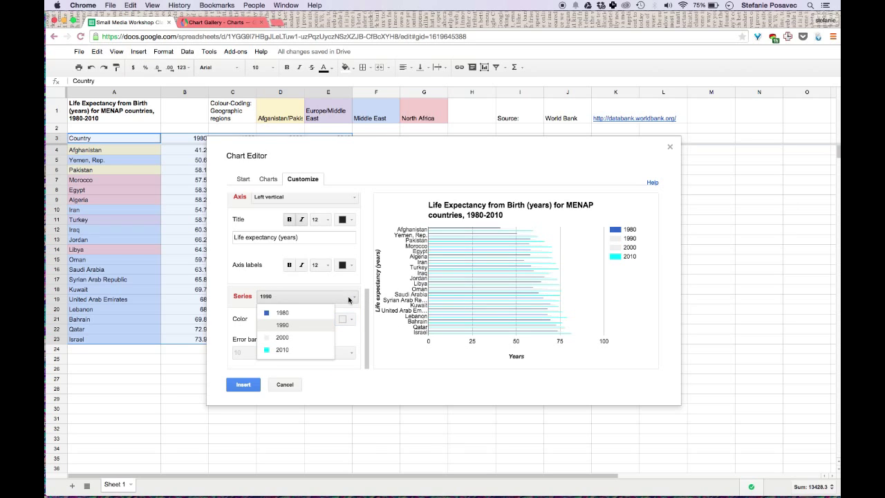
{"action": "left_click", "coordinate": [280, 313]}
{"action": "left_click", "coordinate": [339, 297]}
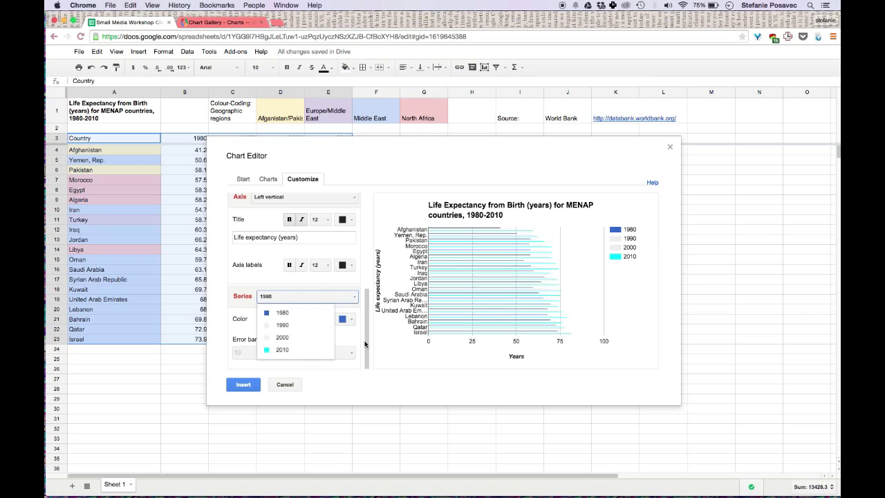
{"action": "left_click", "coordinate": [343, 319]}
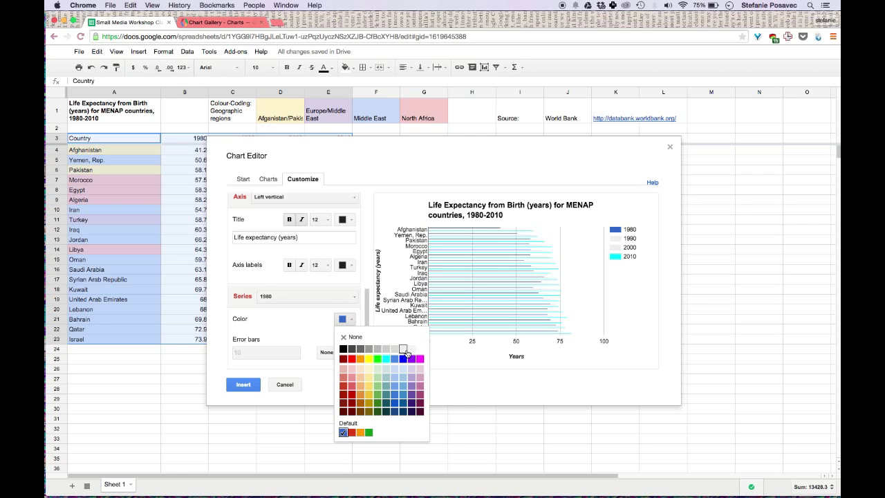
{"action": "left_click", "coordinate": [404, 348]}
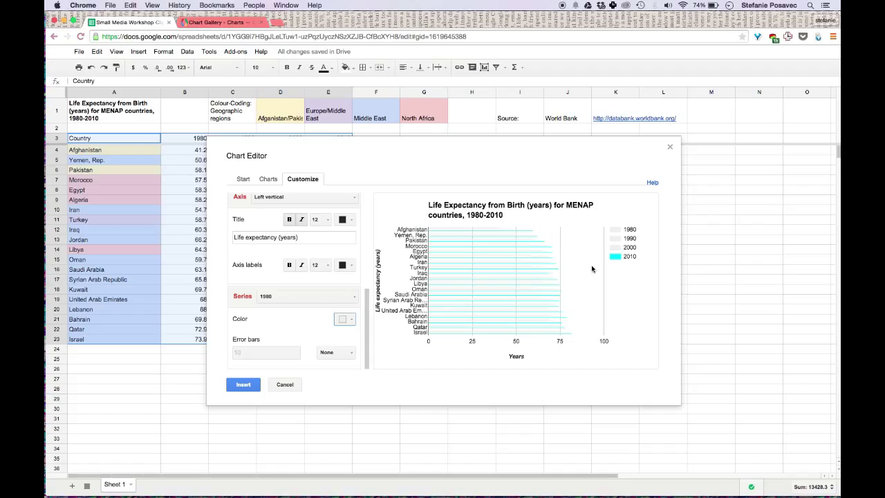
Step: Insert the bar chart into the sheet and move it mostly off the data, over columns E to K
{"action": "left_click", "coordinate": [242, 385]}
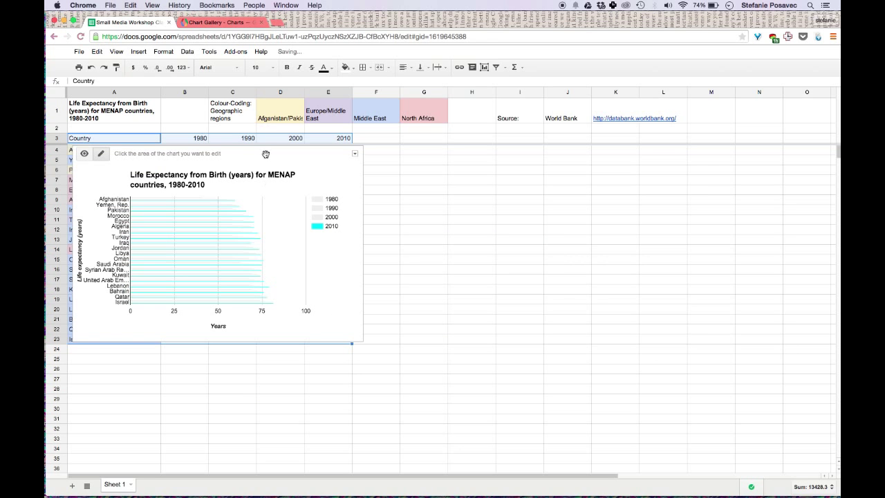
{"action": "left_click_drag", "start_coordinate": [264, 153], "coordinate": [513, 191]}
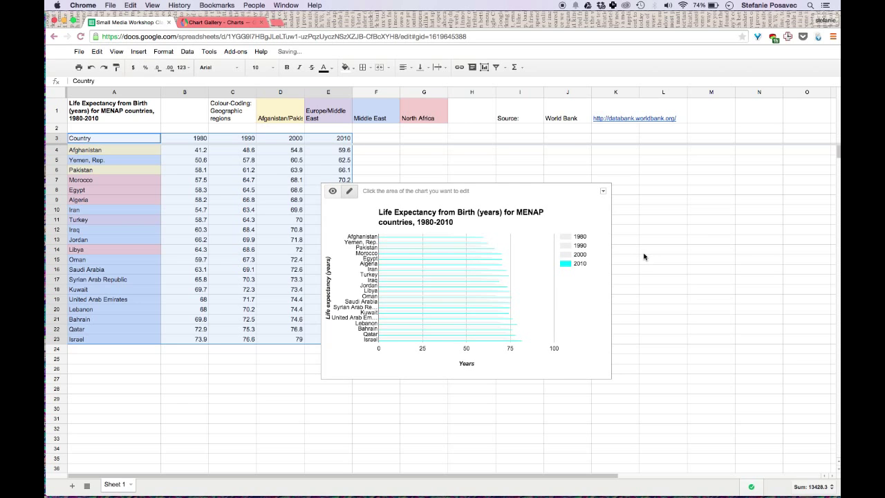